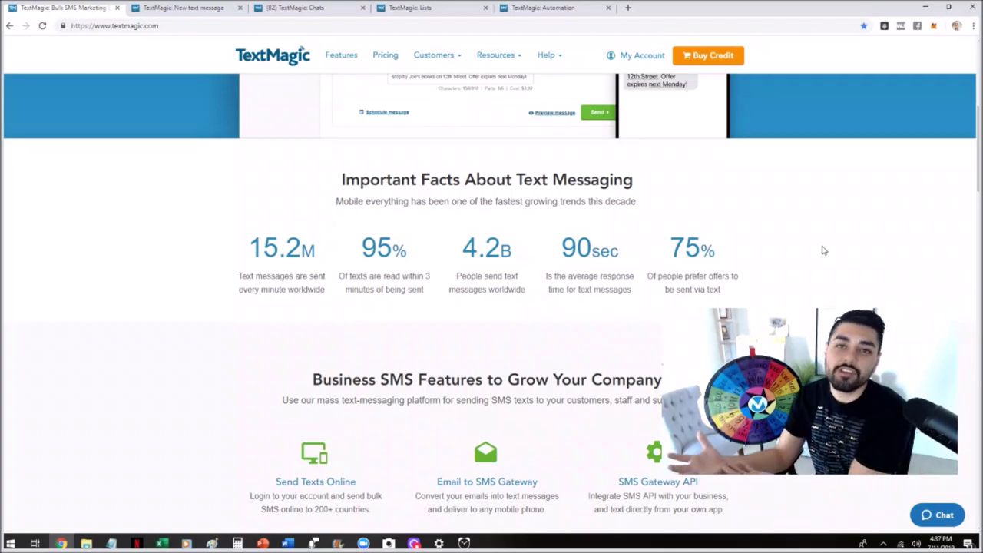
{"action": "scroll", "coordinate": [823, 250], "scroll_direction": "down", "scroll_amount": 1}
{"action": "scroll", "coordinate": [823, 251], "scroll_direction": "down", "scroll_amount": 4}
{"action": "scroll", "coordinate": [823, 250], "scroll_direction": "up", "scroll_amount": 12}
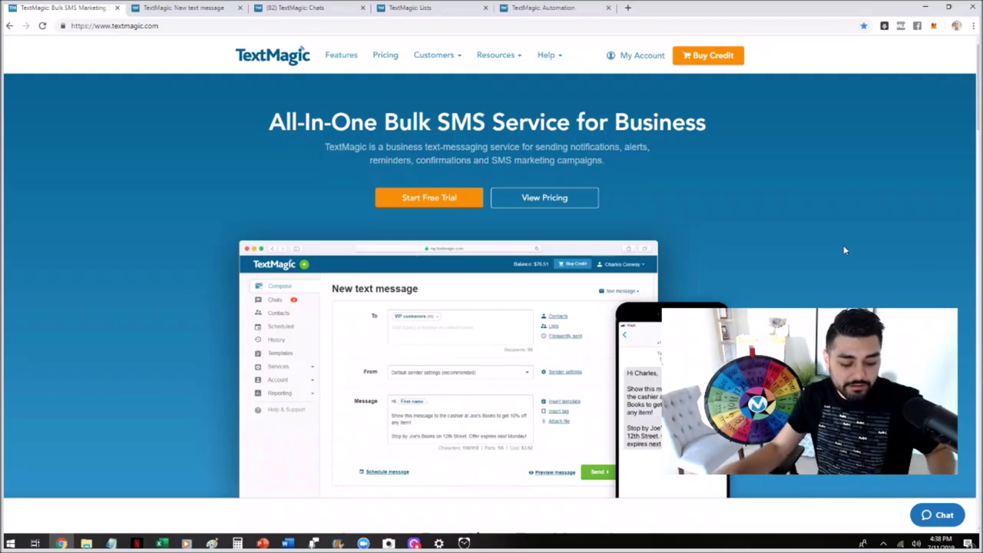
- Go to the new text message form and look through the contact lists available as recipients
{"action": "left_click", "coordinate": [228, 6]}
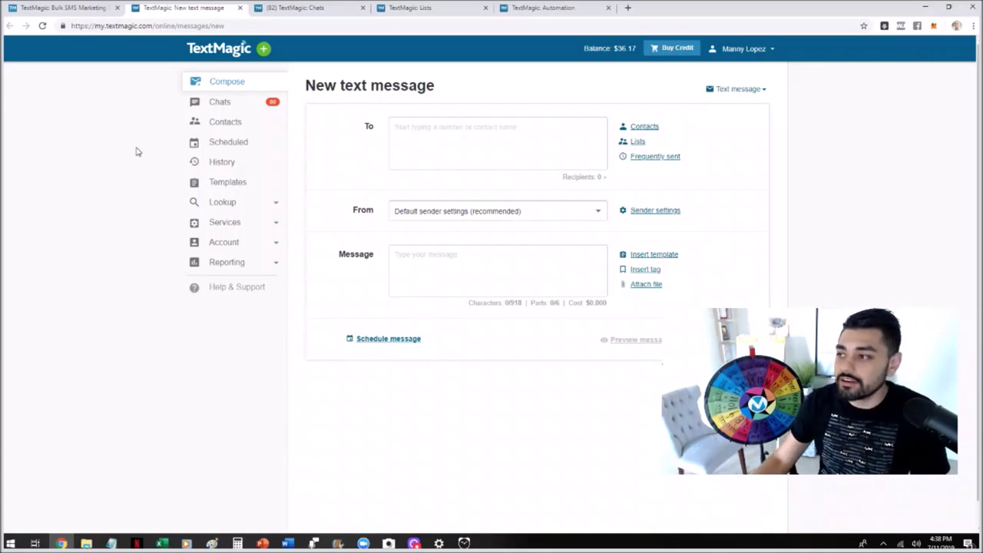
{"action": "left_click", "coordinate": [637, 143]}
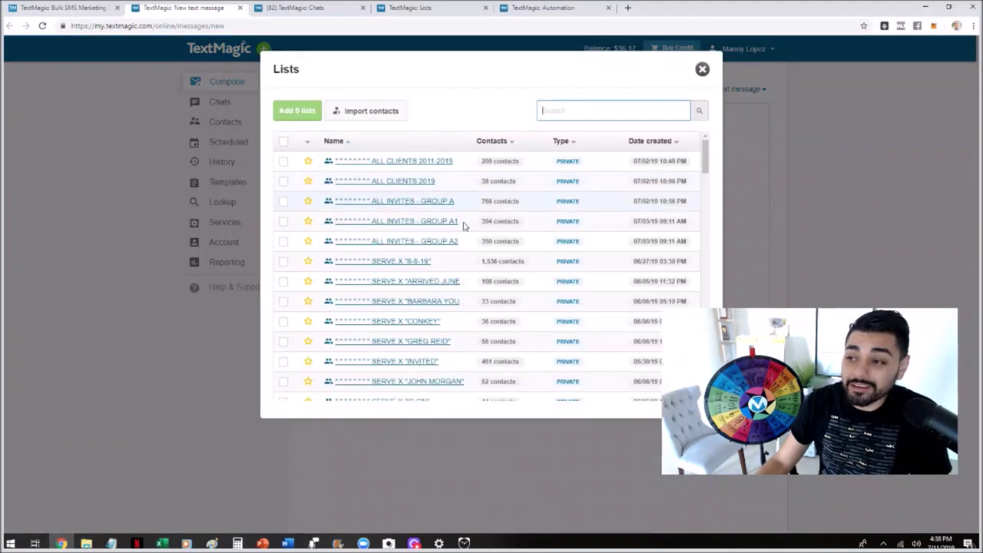
{"action": "scroll", "coordinate": [464, 234], "scroll_direction": "down", "scroll_amount": 8}
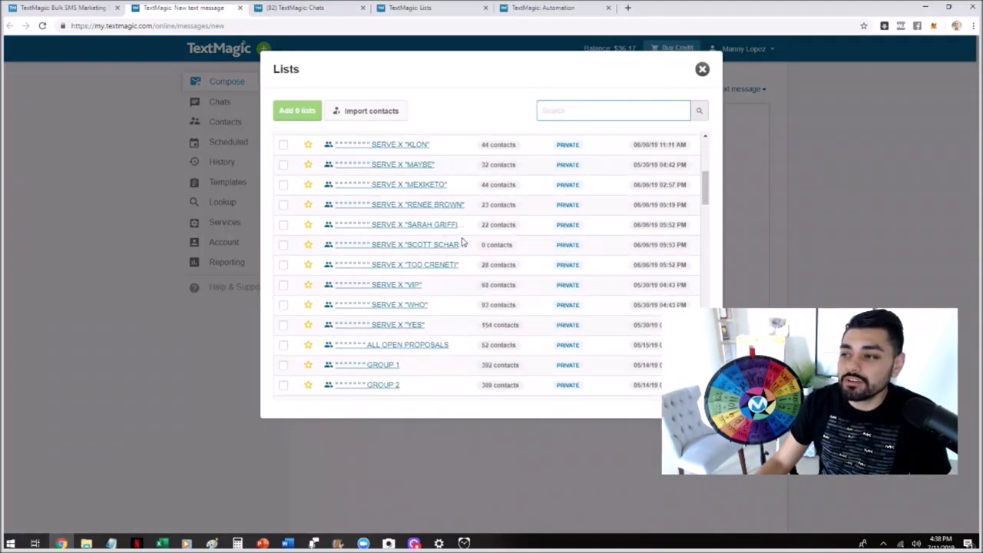
{"action": "scroll", "coordinate": [461, 239], "scroll_direction": "up", "scroll_amount": 8}
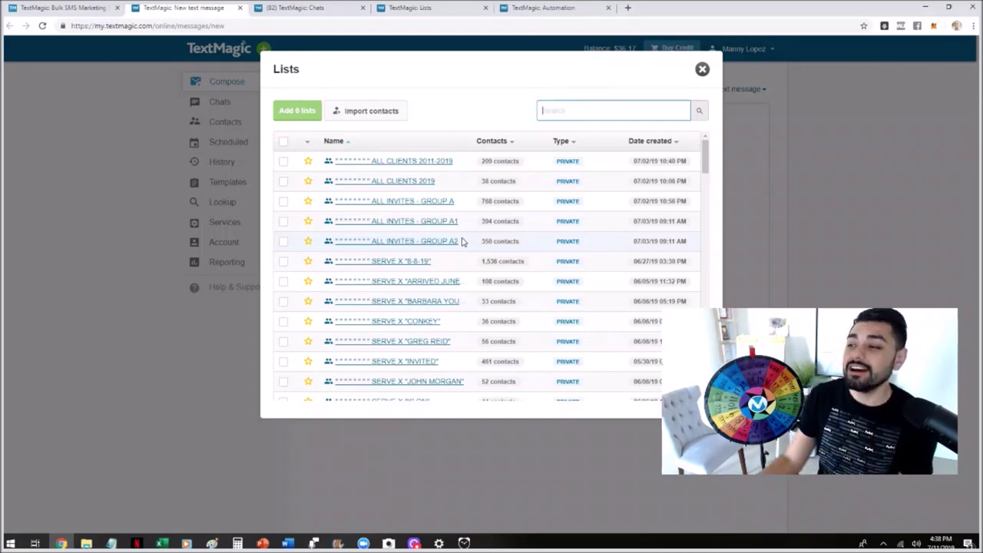
{"action": "left_click", "coordinate": [701, 71]}
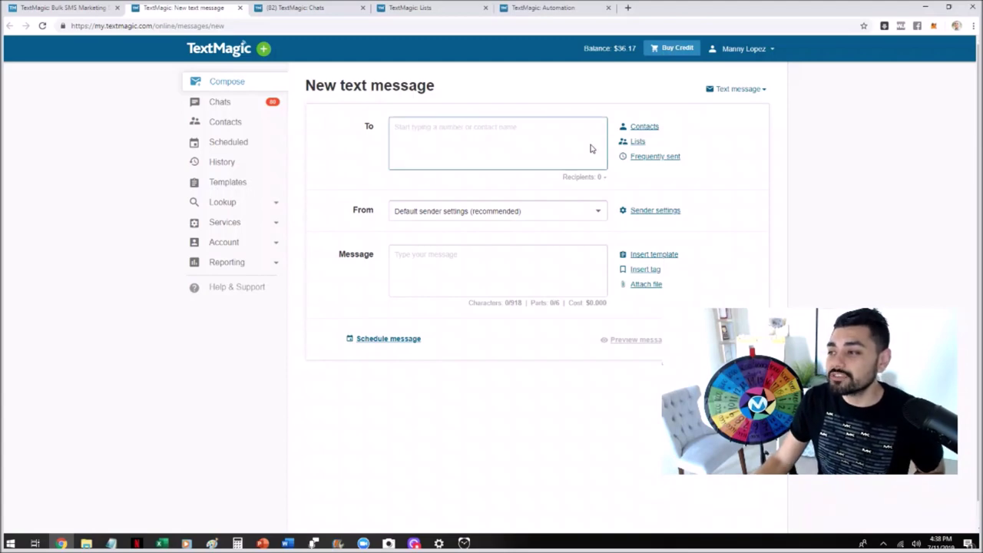
- Add the contact list ALL CLIENTS 2011-2019 as the message's recipients
{"action": "left_click", "coordinate": [638, 141]}
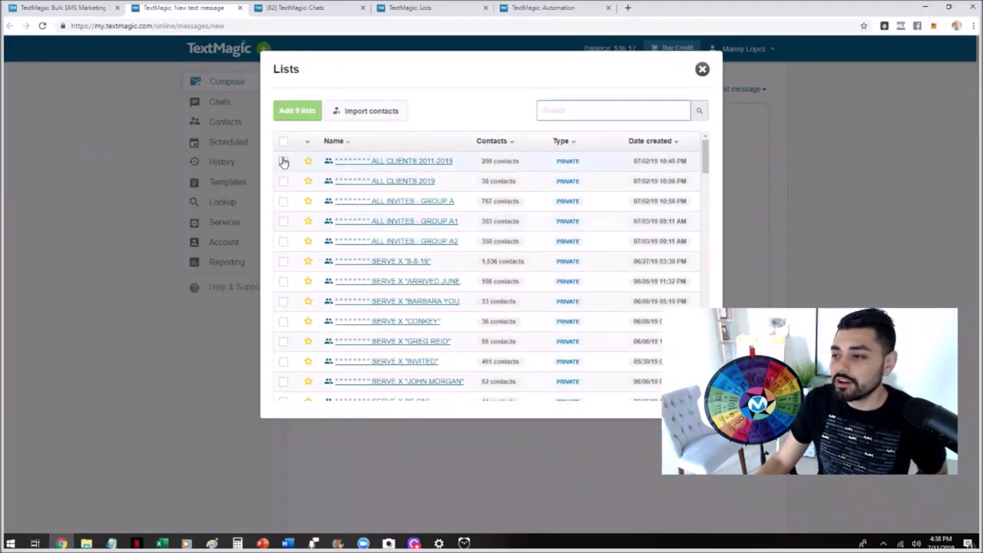
{"action": "left_click", "coordinate": [284, 161]}
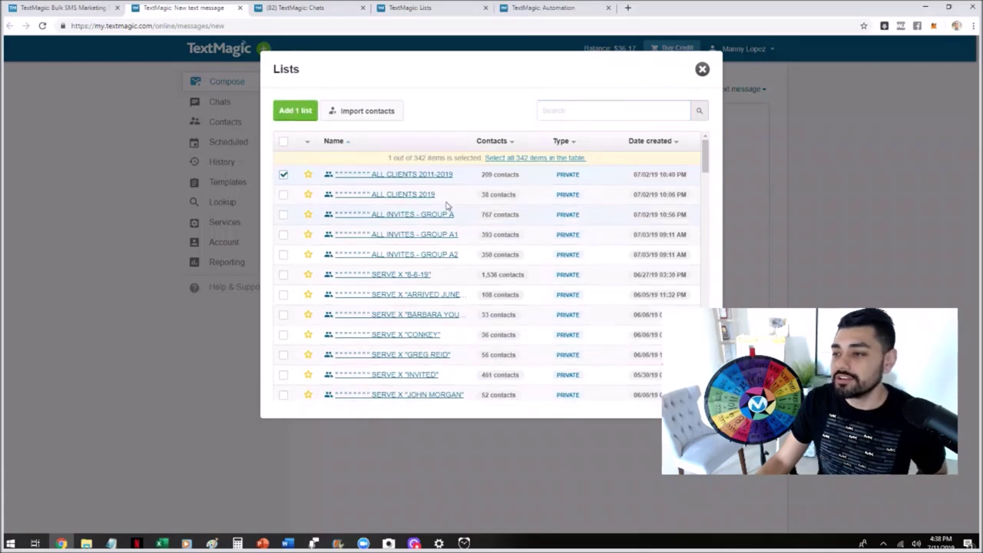
{"action": "left_click", "coordinate": [294, 112]}
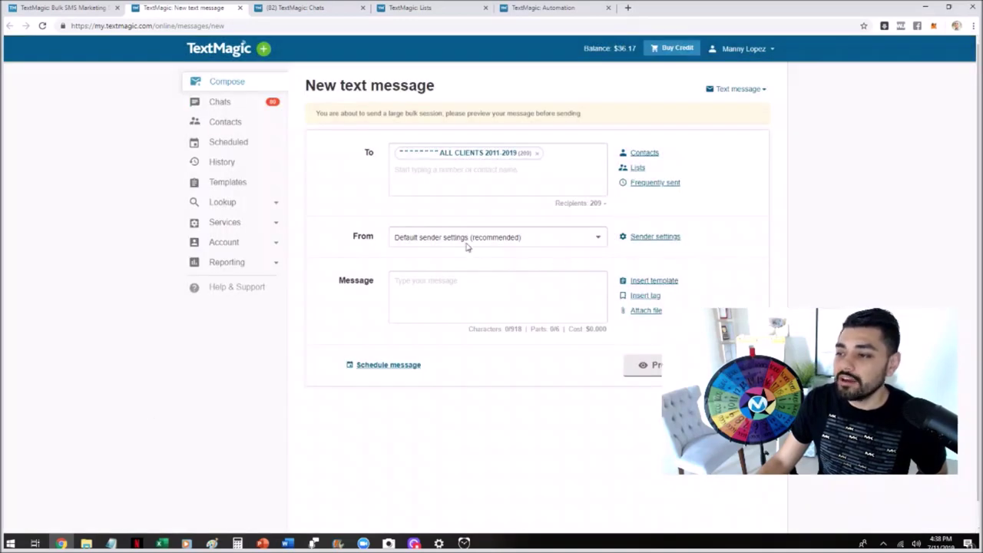
- Set the message's sender to the account's United States TextMagic number
{"action": "left_click", "coordinate": [467, 244]}
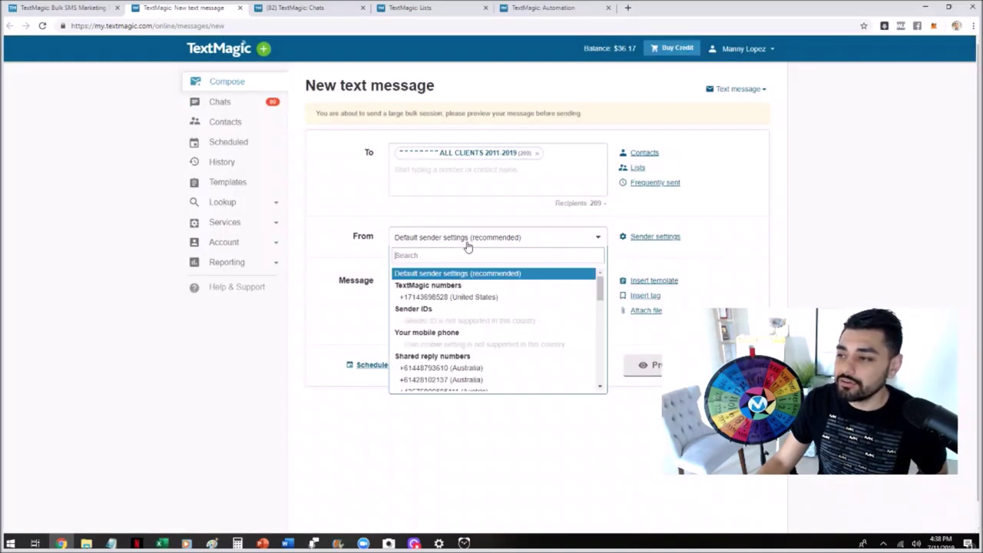
{"action": "left_click", "coordinate": [442, 298]}
{"action": "left_click", "coordinate": [439, 290]}
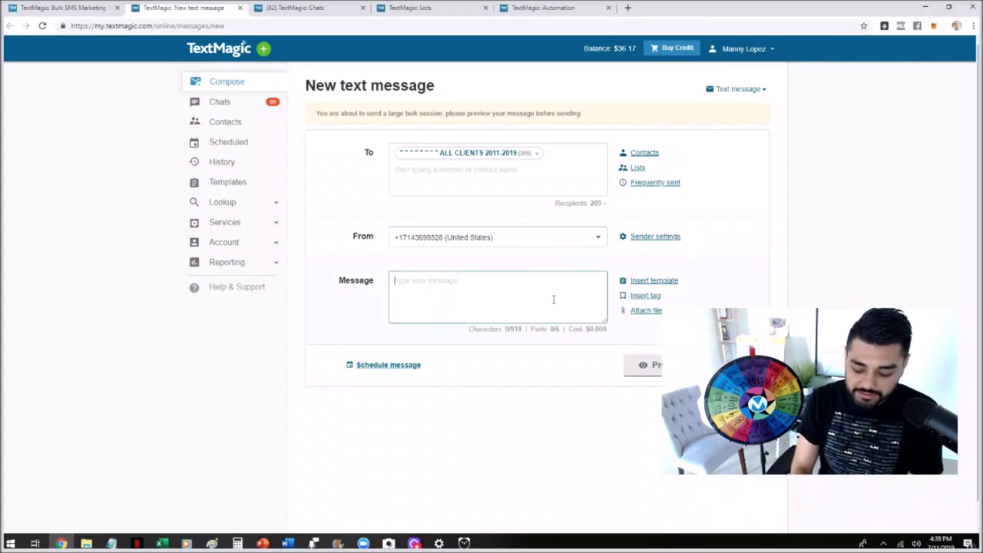
- Write the message "{First name}, is your calendar open 8/8?", inserting the first name as a tag
{"action": "left_click", "coordinate": [644, 298]}
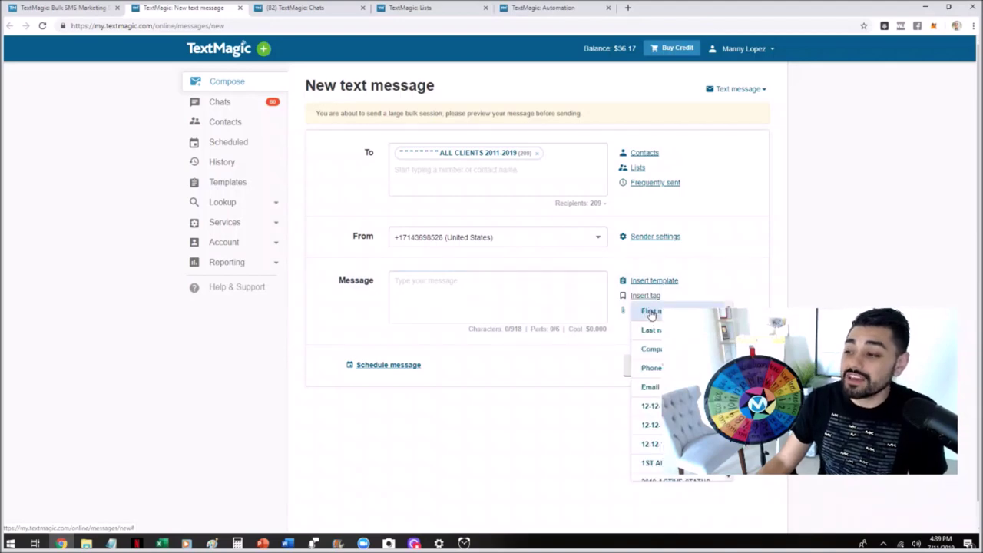
{"action": "left_click", "coordinate": [650, 311]}
{"action": "left_click", "coordinate": [491, 284]}
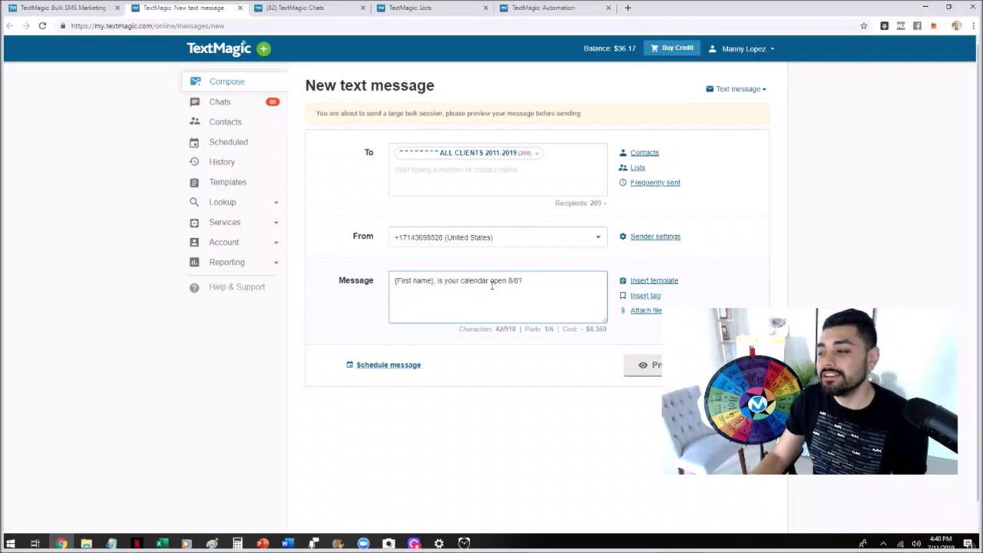
- Clear the message text and remove the ALL CLIENTS 2011-2019 list from the recipients
{"action": "left_click_drag", "start_coordinate": [546, 278], "coordinate": [75, 220]}
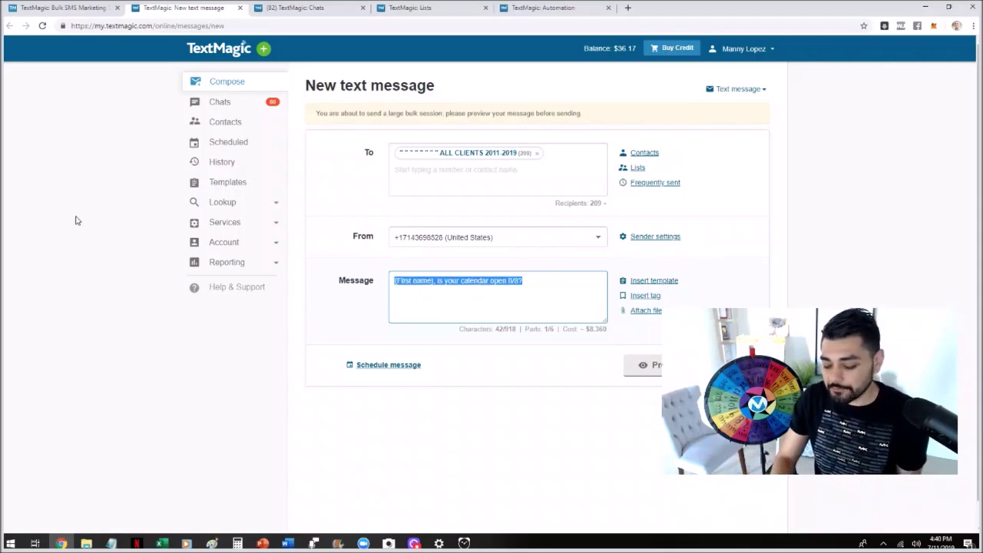
{"action": "key", "text": "BackSpace"}
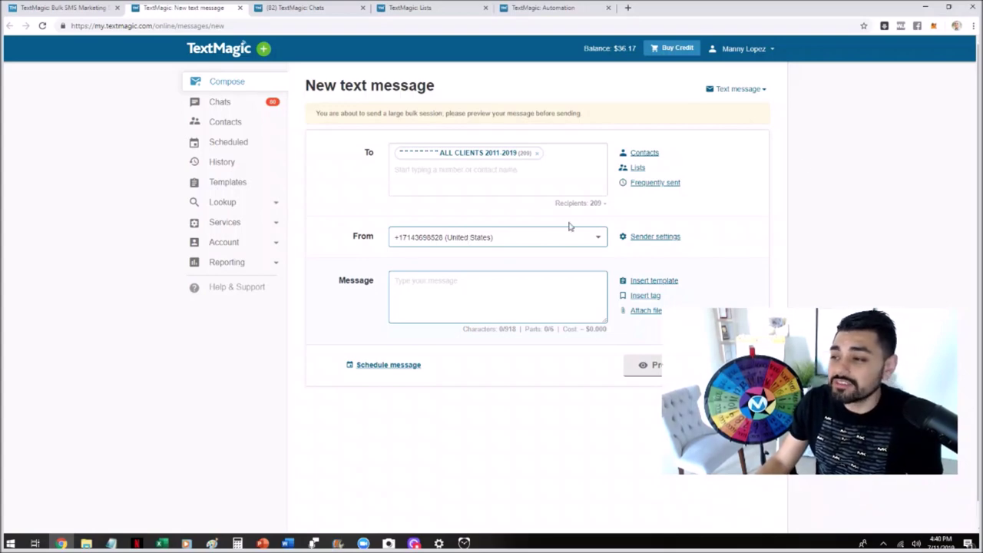
{"action": "left_click", "coordinate": [545, 163]}
{"action": "left_click", "coordinate": [537, 153]}
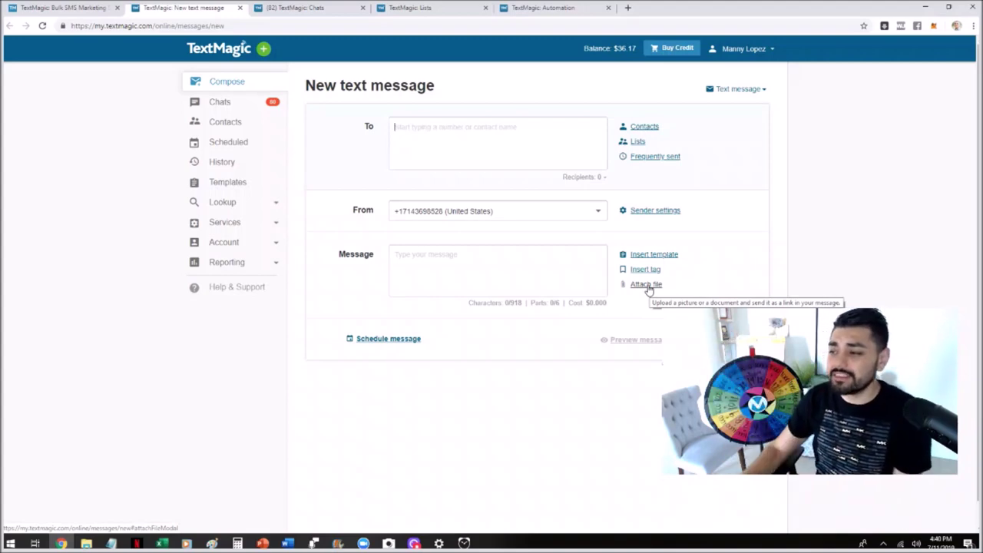
- Check the character limit shown for the empty message
{"action": "left_click", "coordinate": [459, 259]}
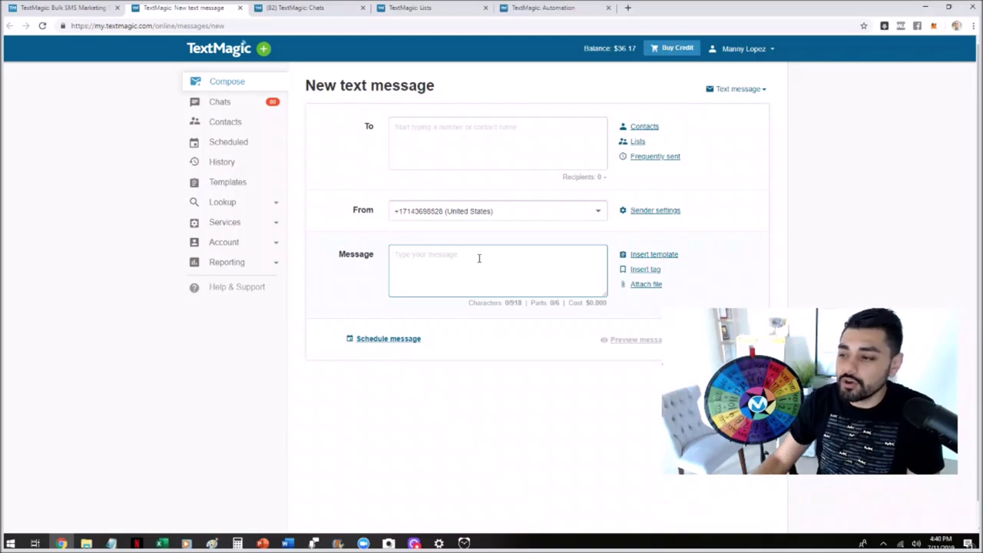
{"action": "left_click_drag", "start_coordinate": [470, 302], "coordinate": [525, 302]}
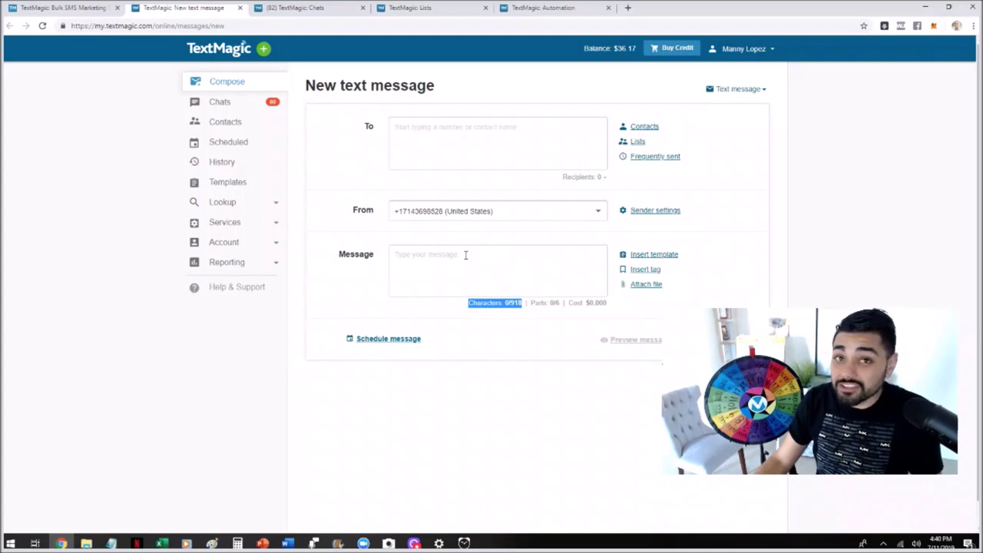
{"action": "left_click", "coordinate": [466, 255]}
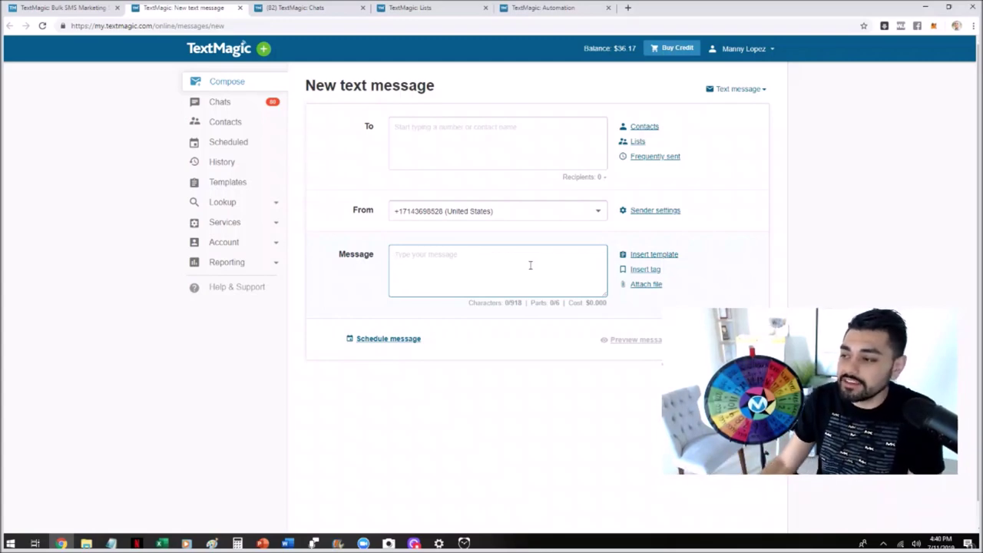
- Write the message "How are you doing today? I'd love to invite you to my next event. It will be in my home city of Lake Elsinore."
{"action": "type", "text": "How "}
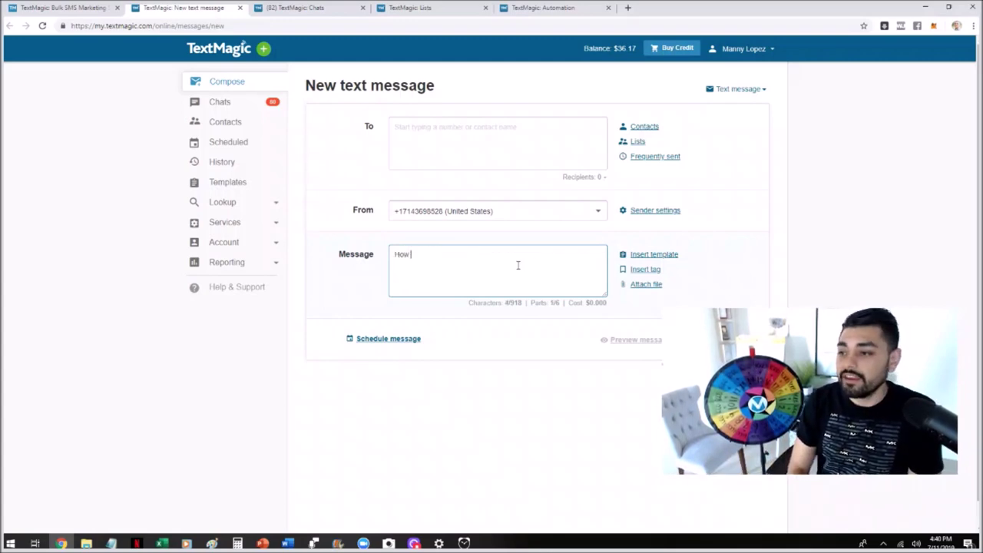
{"action": "type", "text": "are you doing today? I'd love to invite"}
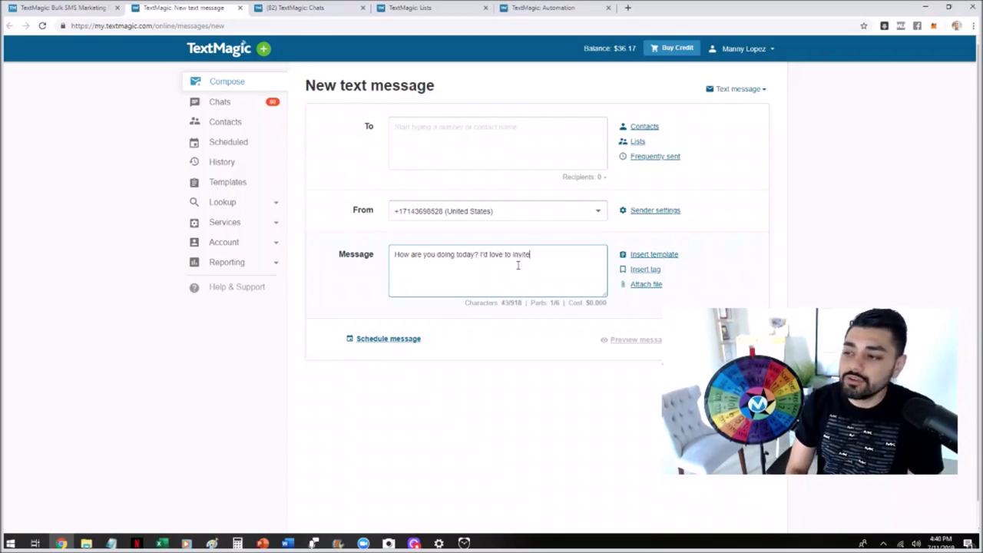
{"action": "type", "text": " you to my nex"}
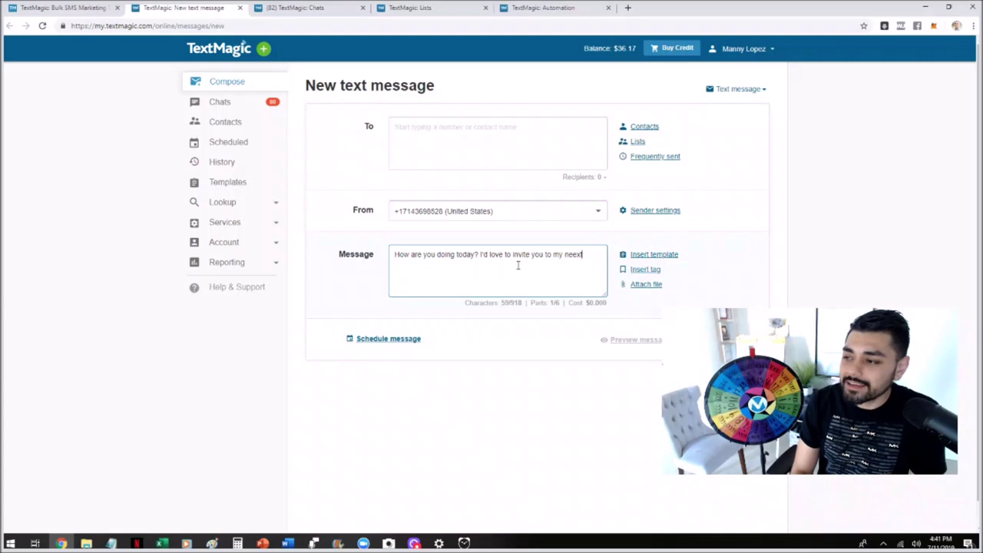
{"action": "type", "text": "t event. It will "}
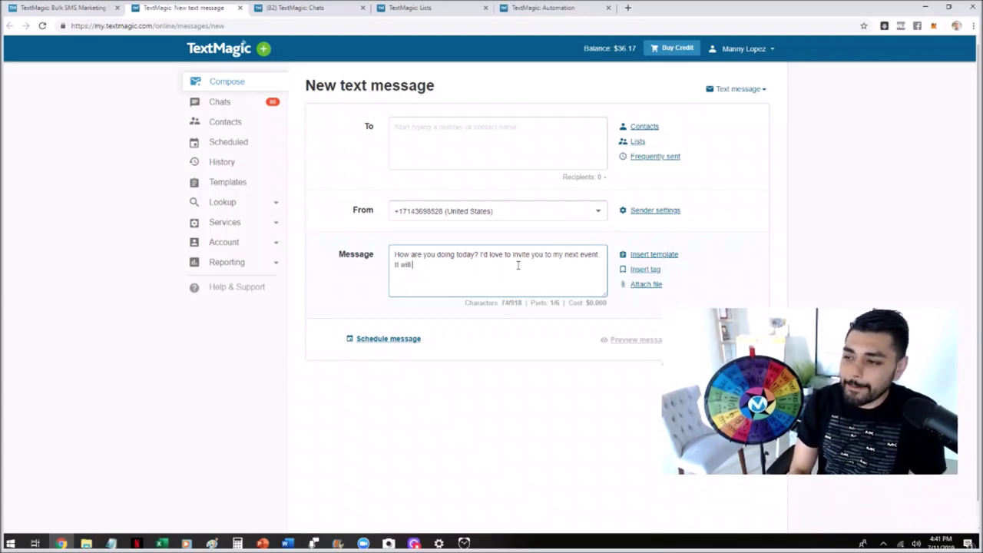
{"action": "type", "text": "be in my home ci"}
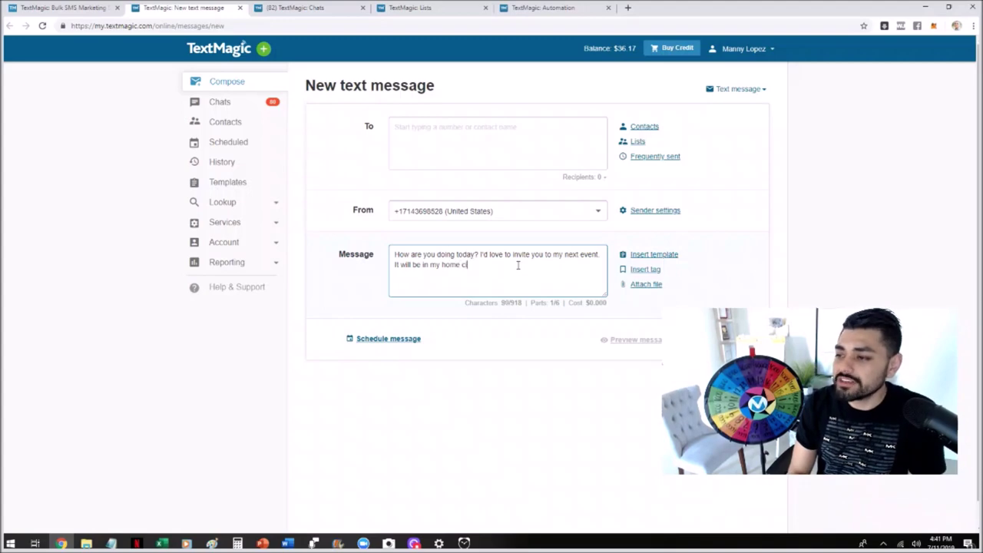
{"action": "type", "text": "ty of Lake Elsinore. Would love to invite you"}
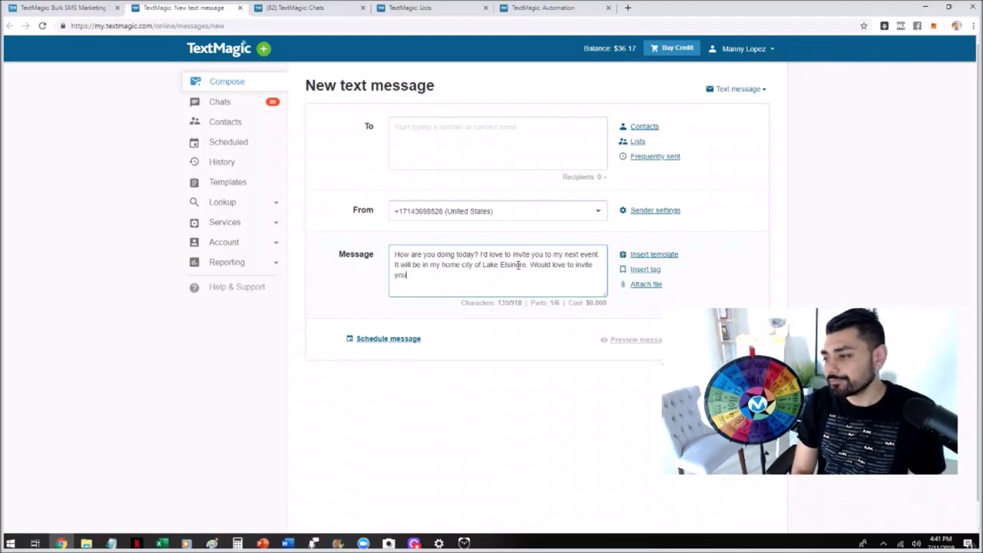
- Replace the unfinished sentence after "Lake Elsinore." with "It's going to be at Pin N Pockets"
{"action": "key", "text": "BackSpace"}
{"action": "key", "text": "BackSpace"}
{"action": "key", "text": "BackSpace"}
{"action": "key", "text": "BackSpace"}
{"action": "key", "text": "BackSpace"}
{"action": "key", "text": "BackSpace"}
{"action": "key", "text": "BackSpace"}
{"action": "key", "text": "BackSpace"}
{"action": "key", "text": "BackSpace"}
{"action": "key", "text": "BackSpace"}
{"action": "key", "text": "BackSpace"}
{"action": "key", "text": "BackSpace"}
{"action": "key", "text": "BackSpace"}
{"action": "key", "text": "BackSpace"}
{"action": "key", "text": "BackSpace"}
{"action": "key", "text": "BackSpace"}
{"action": "key", "text": "BackSpace"}
{"action": "key", "text": "BackSpace"}
{"action": "type", "text": "It's going to be at Pinin N Pockets"}
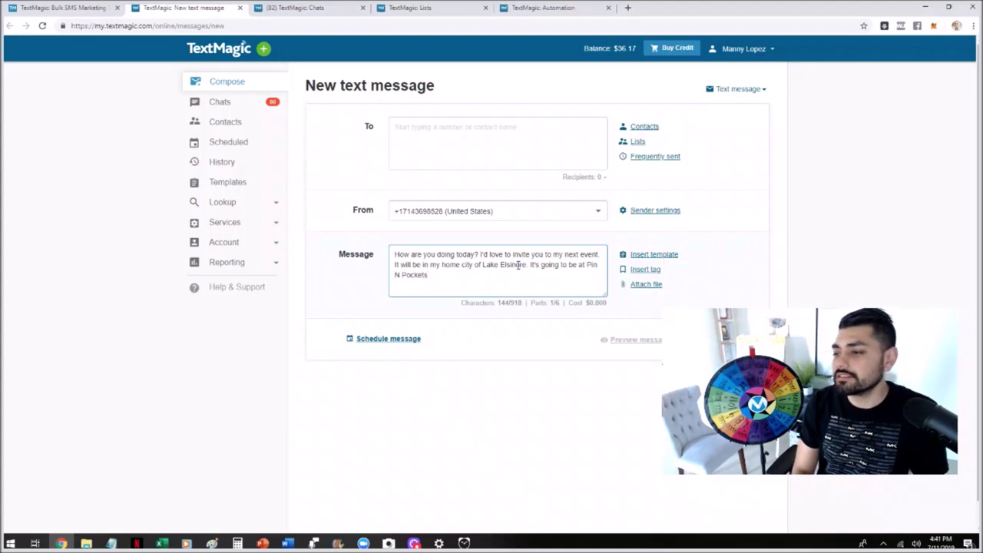
- Extend the last sentence of the message with "and look forward to seeing you there."
{"action": "type", "text": " and look forward to h"}
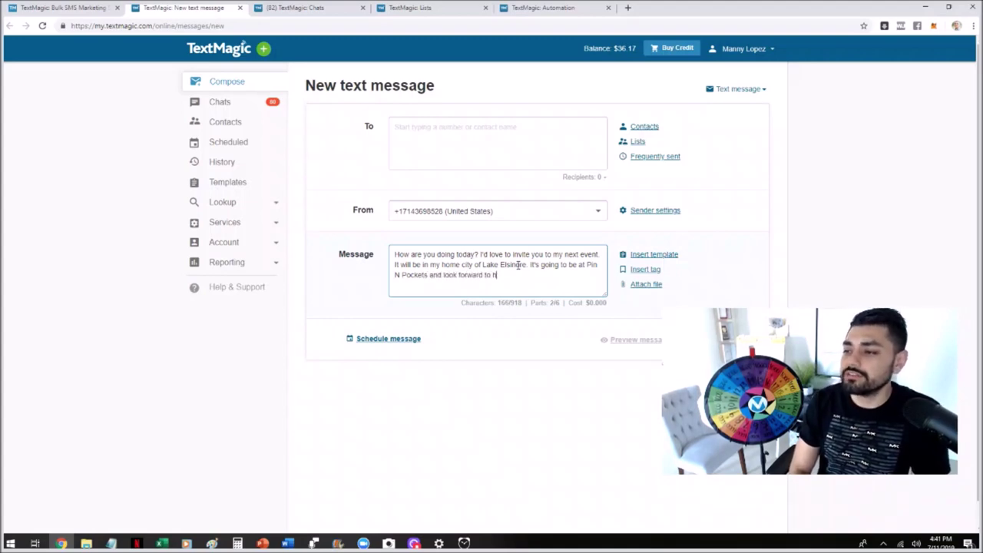
{"action": "key", "text": "BackSpace"}
{"action": "type", "text": "seing yo"}
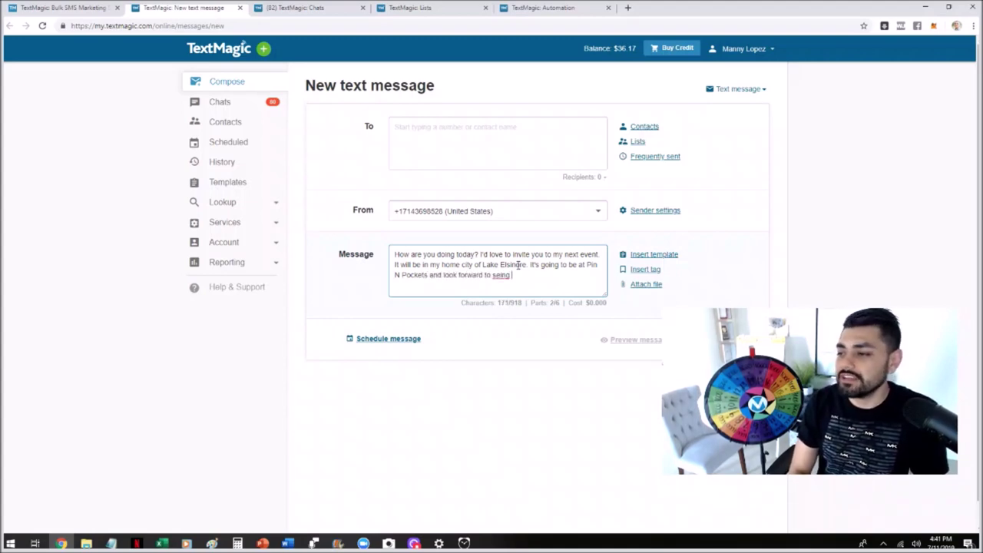
{"action": "key", "text": "BackSpace"}
{"action": "key", "text": "BackSpace"}
{"action": "key", "text": "BackSpace"}
{"action": "key", "text": "BackSpace"}
{"action": "type", "text": "ing"}
{"action": "key", "text": "BackSpace"}
{"action": "type", "text": "g y"}
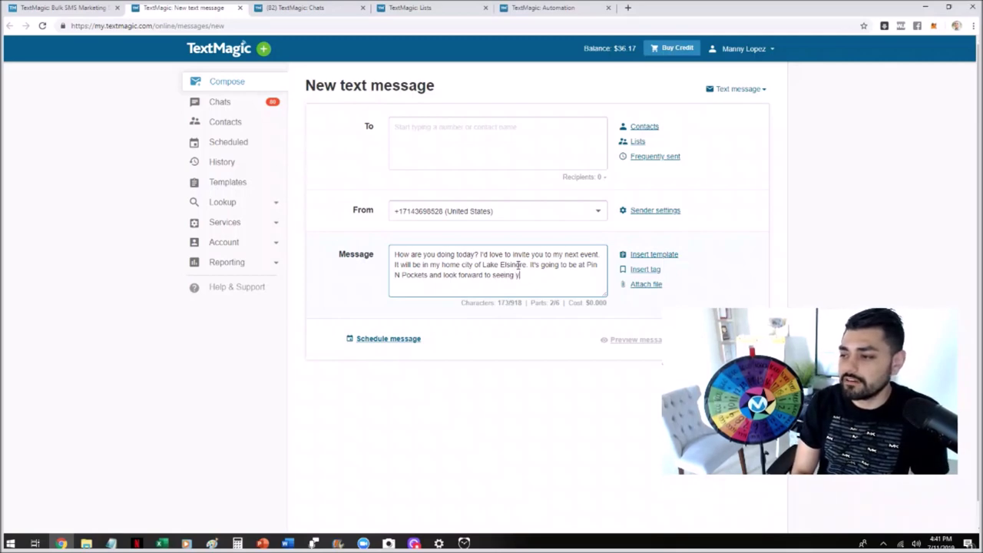
{"action": "type", "text": "ou thtere"}
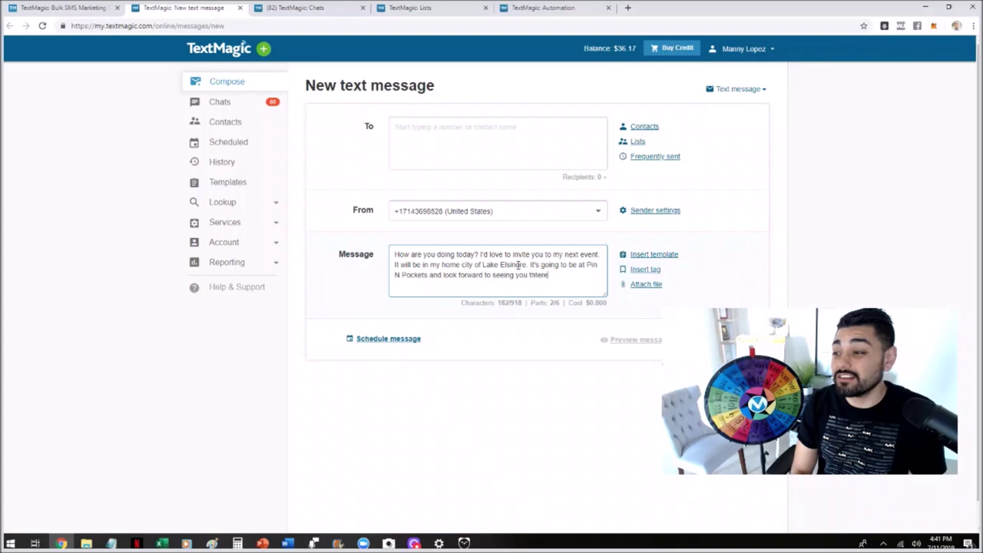
{"action": "key", "text": "BackSpace"}
{"action": "key", "text": "BackSpace"}
{"action": "type", "text": "ere"}
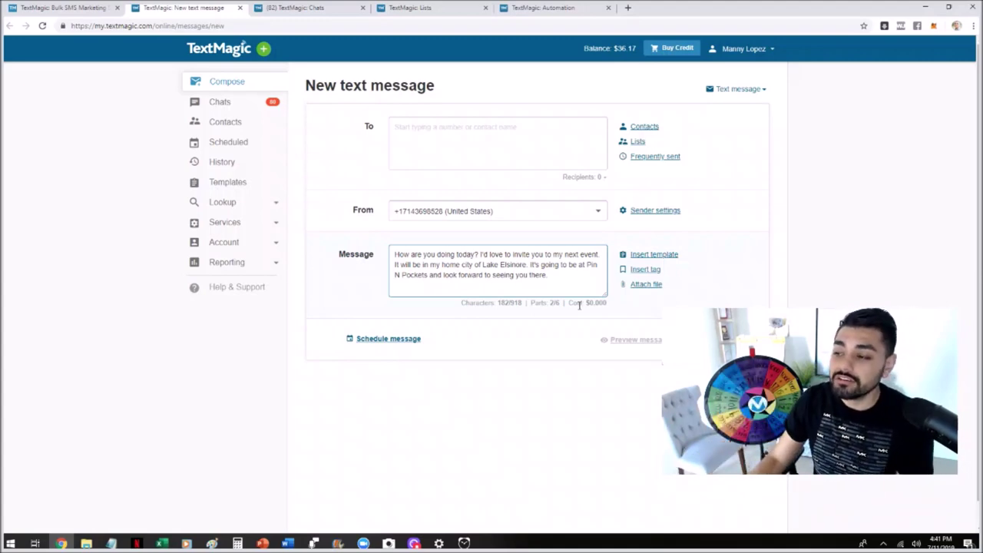
- Check the message's part count and delete the last sentence about Pin N Pockets
{"action": "double_click", "coordinate": [553, 302]}
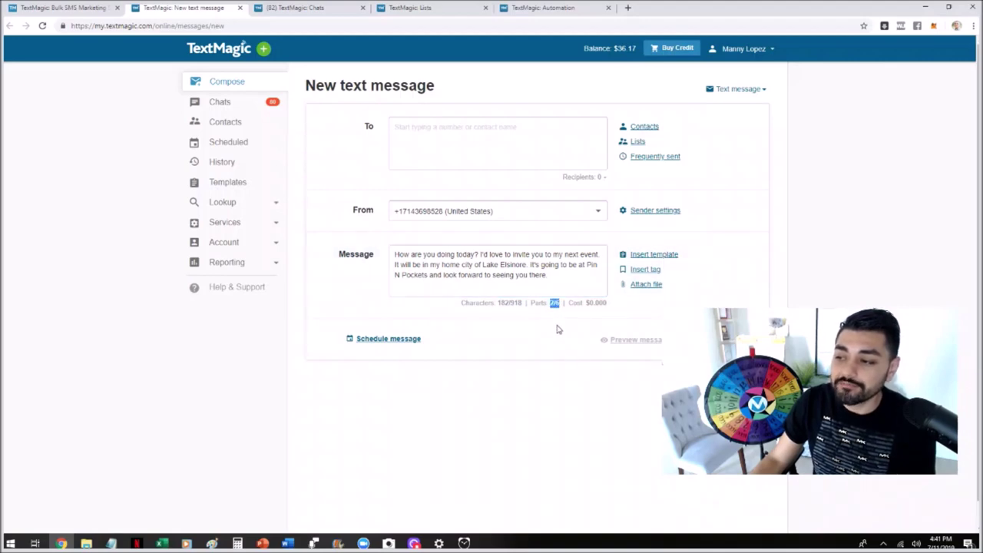
{"action": "left_click", "coordinate": [555, 305]}
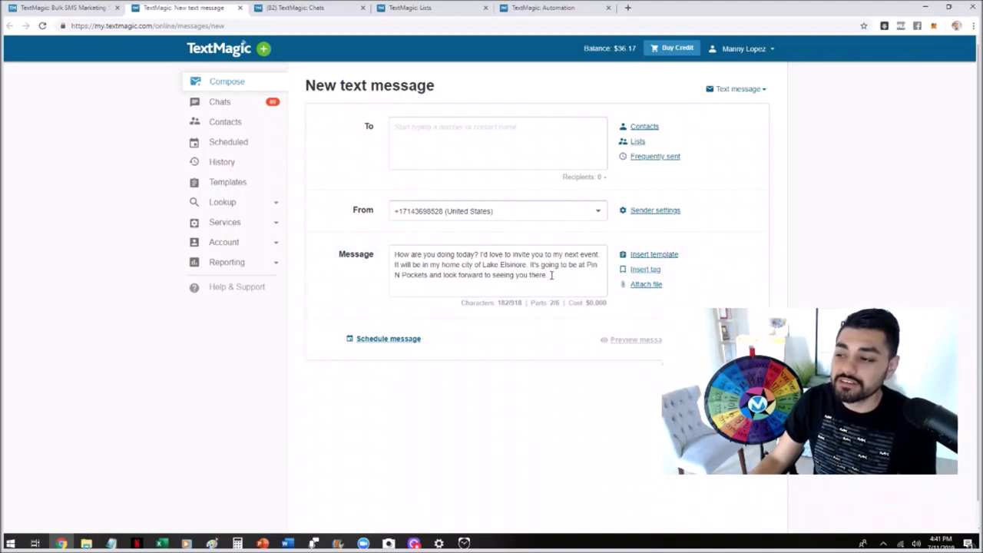
{"action": "left_click_drag", "start_coordinate": [550, 274], "coordinate": [532, 264]}
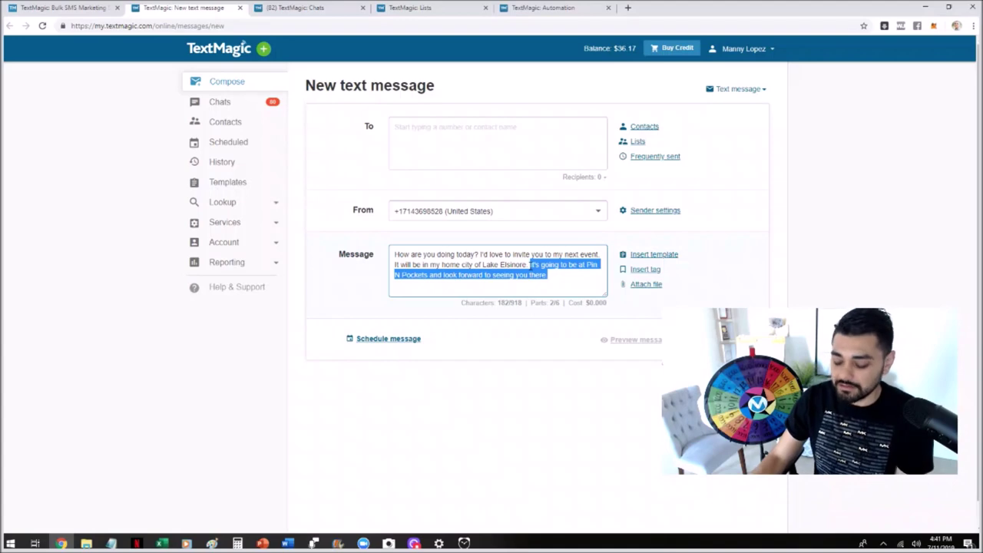
{"action": "key", "text": "BackSpace"}
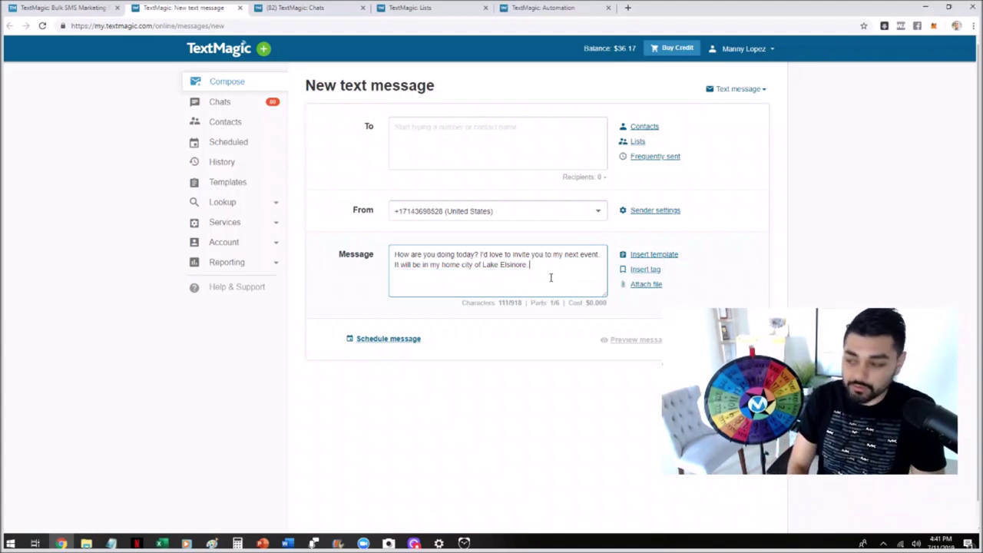
- Restore the deleted Pin N Pockets sentence and trim the end of the message back to "and look forwar"
{"action": "key", "text": "ctrl+z"}
{"action": "left_click", "coordinate": [549, 278]}
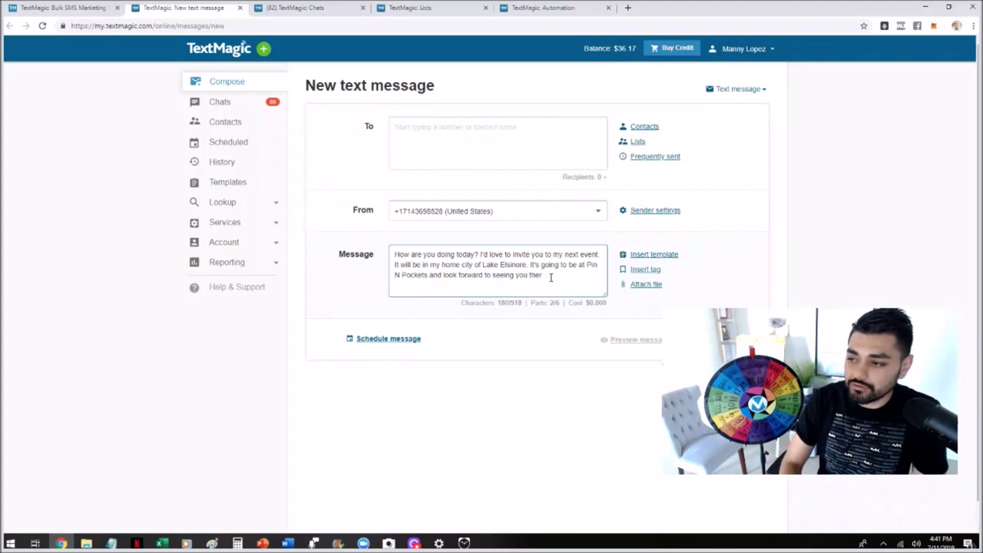
{"action": "key", "text": "BackSpace"}
{"action": "key", "text": "BackSpace"}
{"action": "key", "text": "BackSpace"}
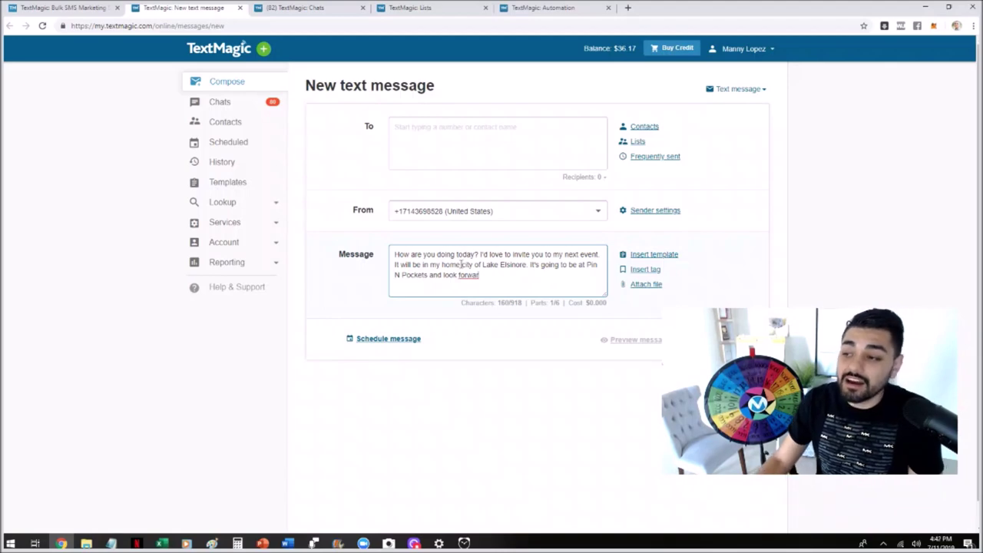
{"action": "left_click_drag", "start_coordinate": [479, 275], "coordinate": [369, 245]}
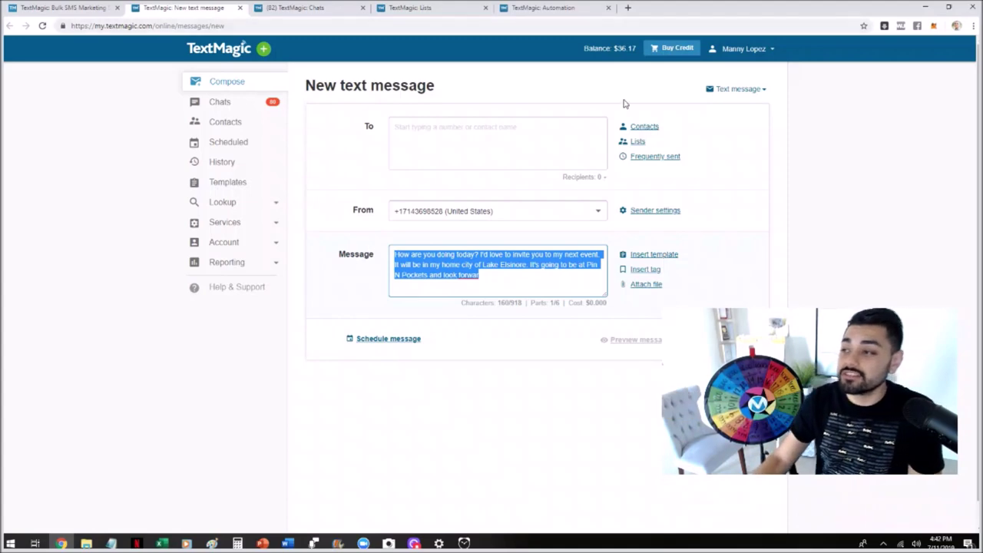
- Add the contact list "ALL INVITES - GROUP A1" as the message recipients
{"action": "left_click", "coordinate": [641, 143]}
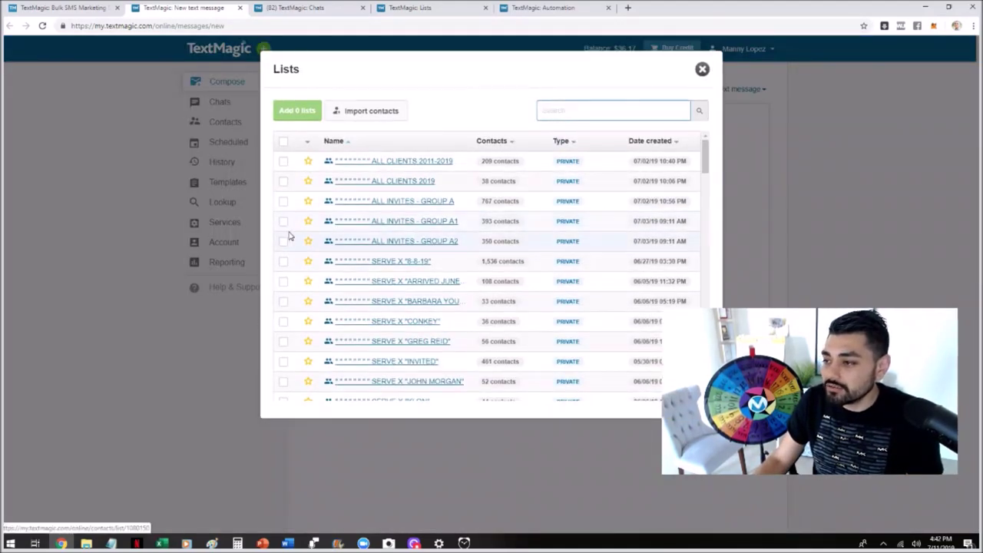
{"action": "left_click", "coordinate": [283, 221]}
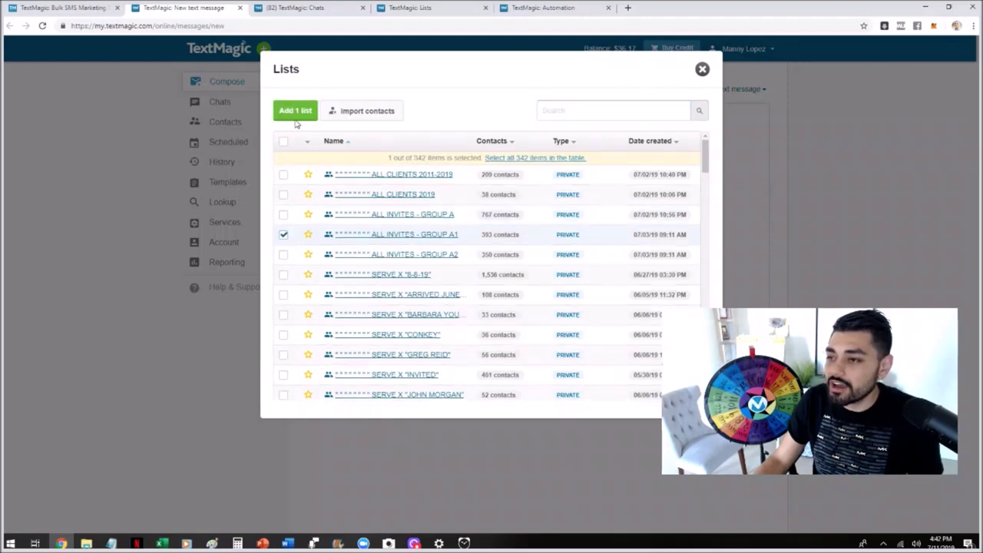
{"action": "left_click", "coordinate": [295, 112]}
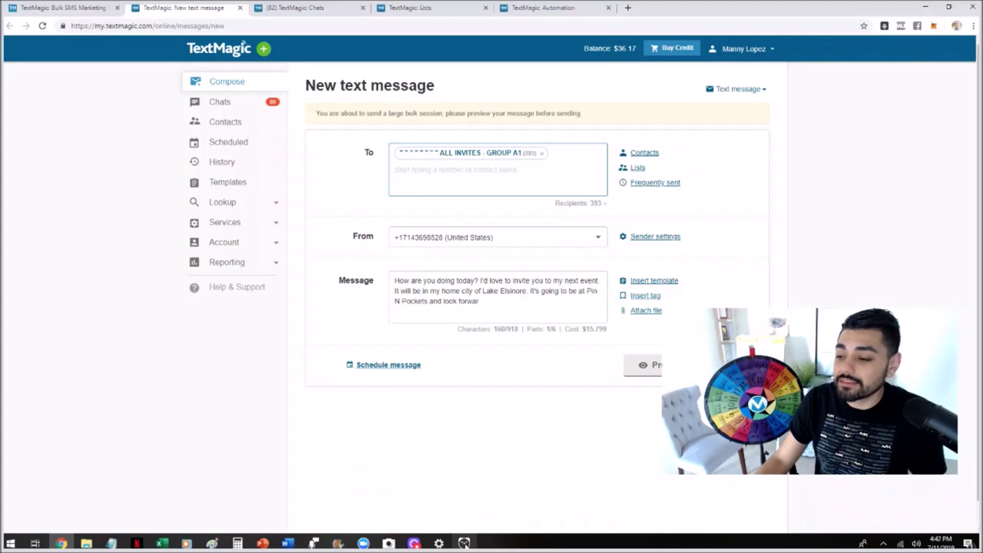
- Switch to the Calculator and multiply 393 recipients by .04 to estimate the sending cost, then clear the result
{"action": "left_click", "coordinate": [238, 542]}
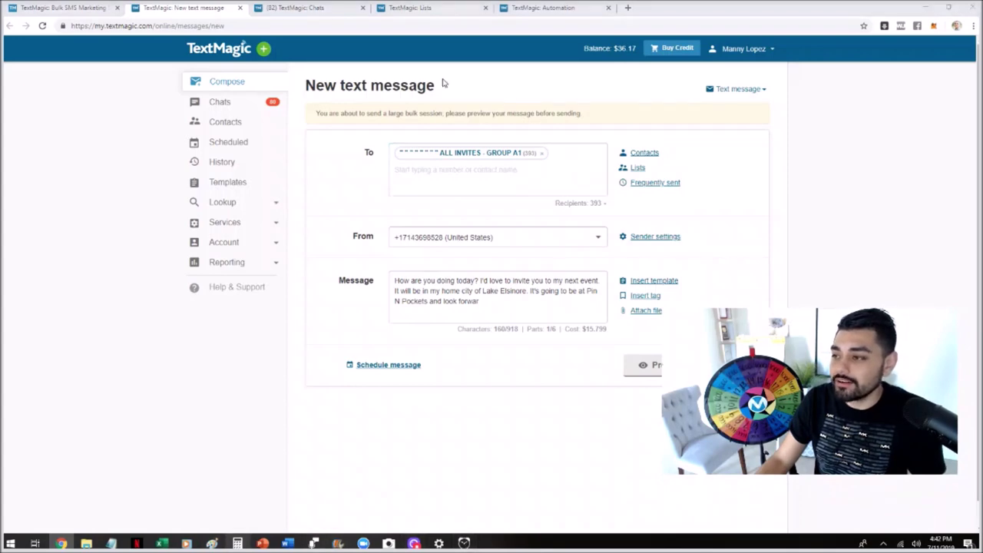
{"action": "left_click_drag", "start_coordinate": [730, 70], "coordinate": [819, 94]}
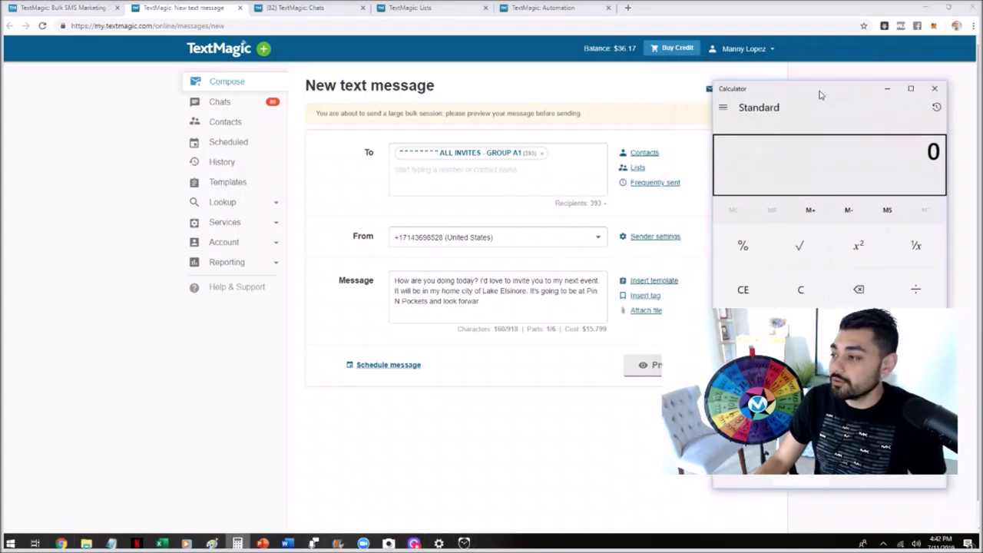
{"action": "type", "text": "393"}
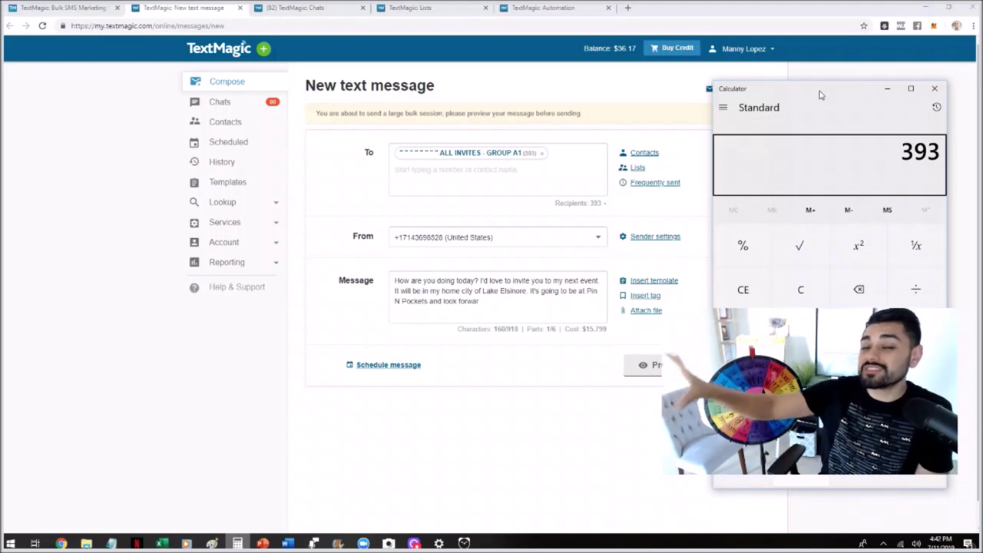
{"action": "key", "text": "Return"}
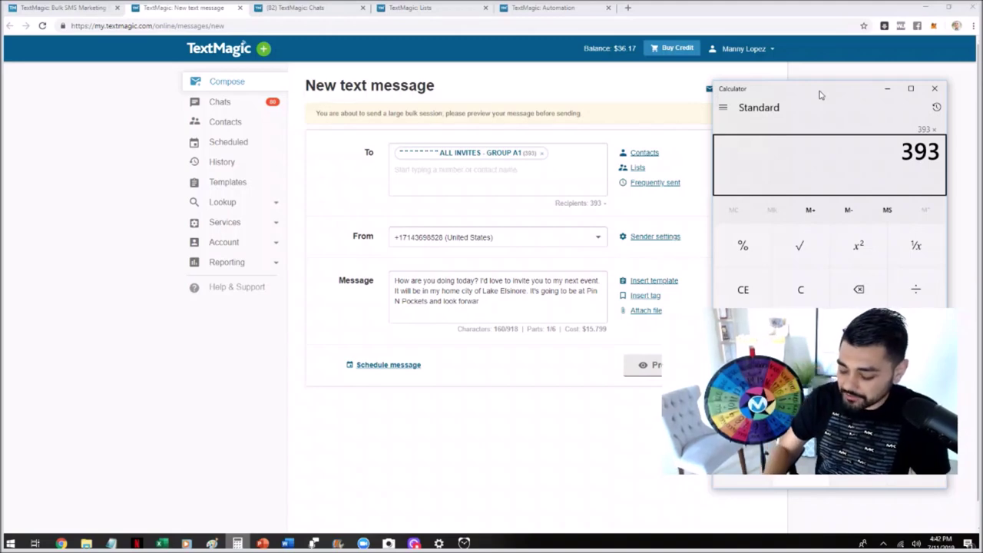
{"action": "type", "text": ".04"}
{"action": "key", "text": "Return"}
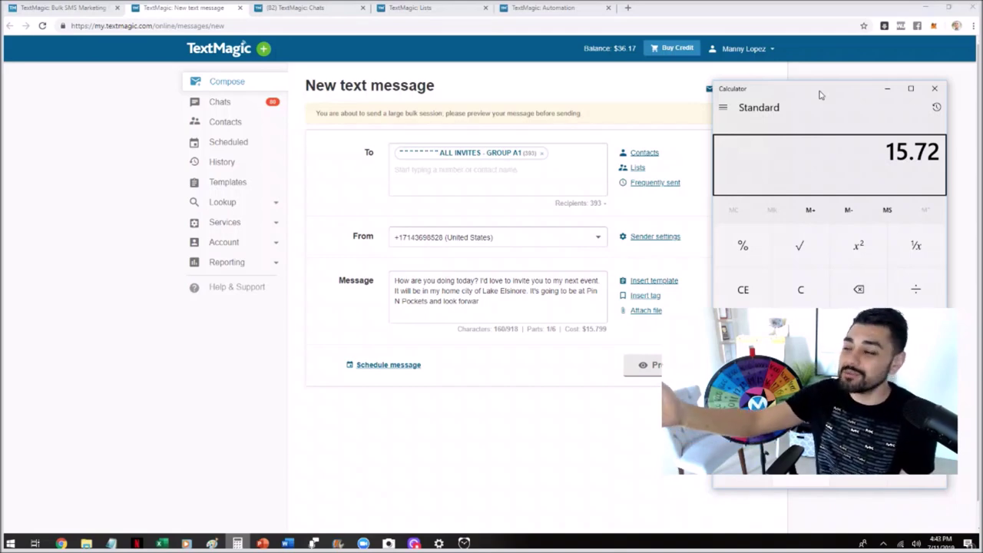
{"action": "left_click", "coordinate": [799, 290]}
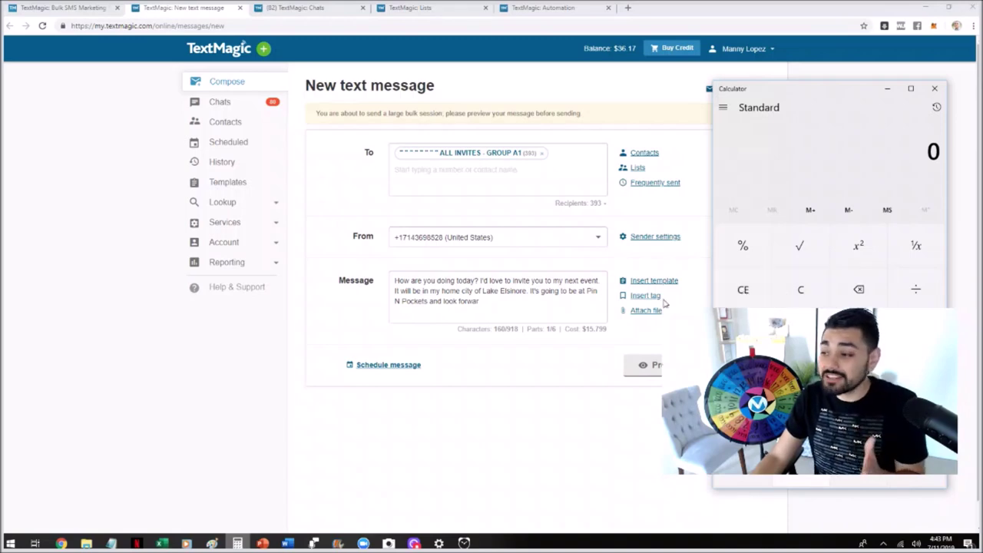
- Complete the message's last word as "forward" and check the part count and cost
{"action": "left_click", "coordinate": [529, 303]}
{"action": "type", "text": "d"}
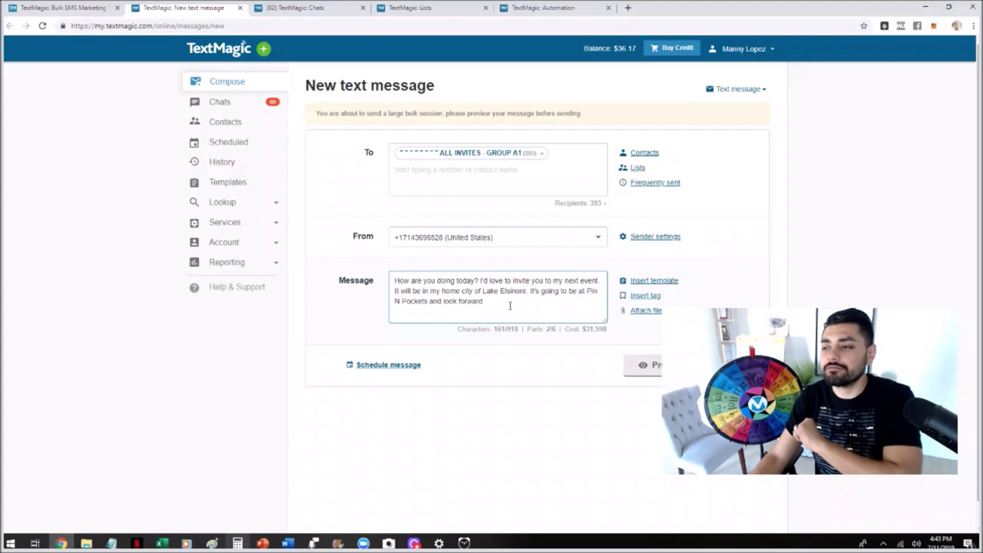
{"action": "left_click", "coordinate": [549, 329]}
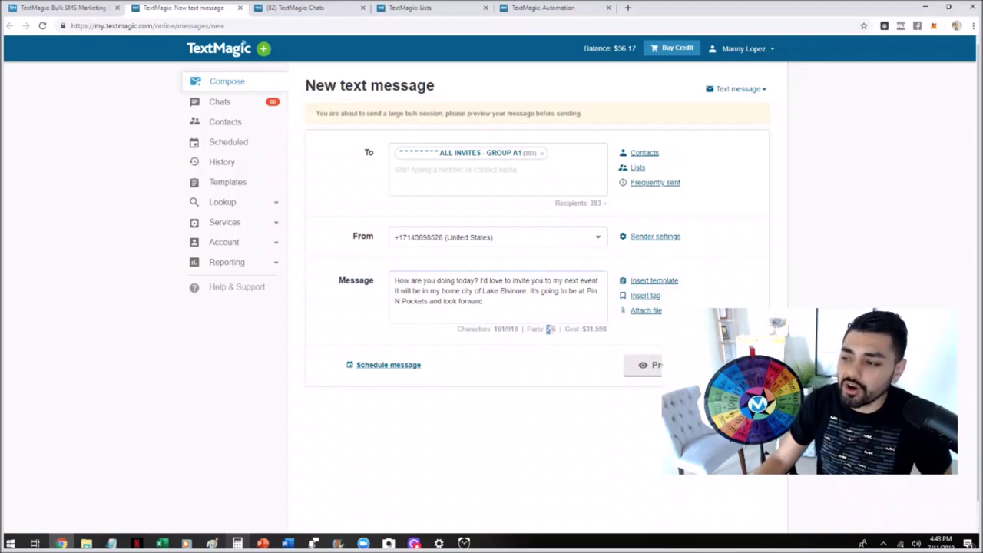
{"action": "left_click_drag", "start_coordinate": [581, 328], "coordinate": [609, 330]}
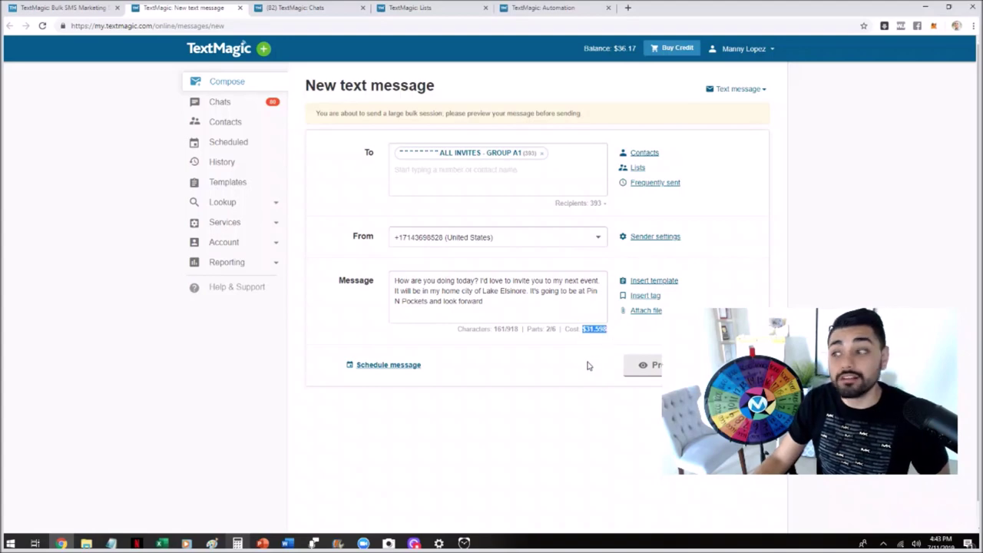
- Remove the final "d" from the message and check the cost again
{"action": "left_click", "coordinate": [493, 301]}
{"action": "key", "text": "BackSpace"}
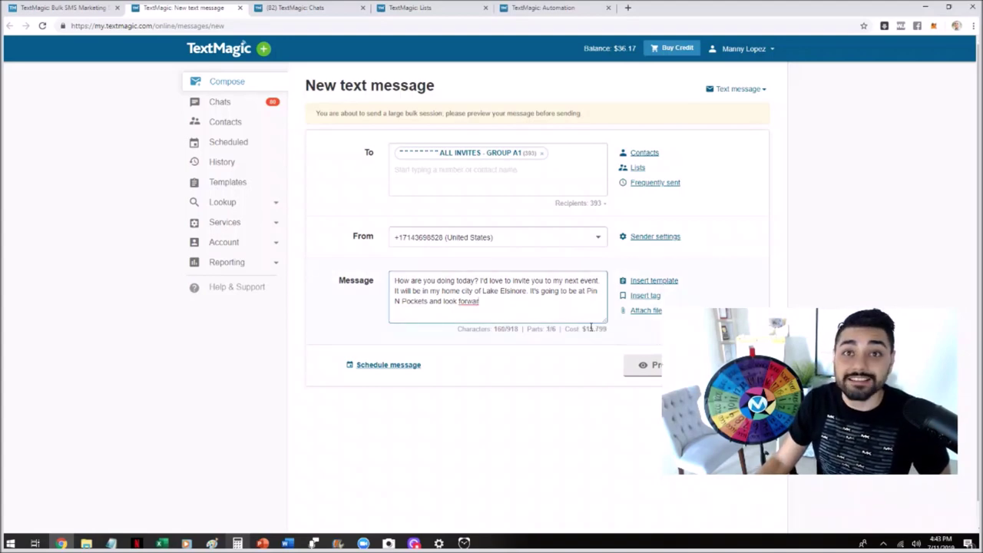
{"action": "left_click", "coordinate": [591, 328]}
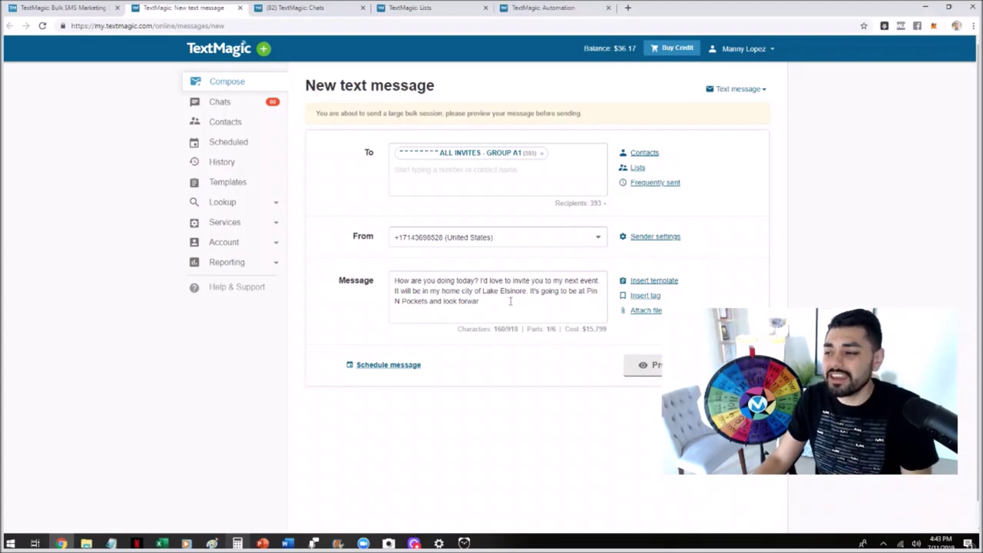
- Replace the message with "{First name}, how is your schedule looking 8/8? It's a Thursday...", using the first name tag
{"action": "left_click_drag", "start_coordinate": [509, 301], "coordinate": [186, 243]}
{"action": "key", "text": "BackSpace"}
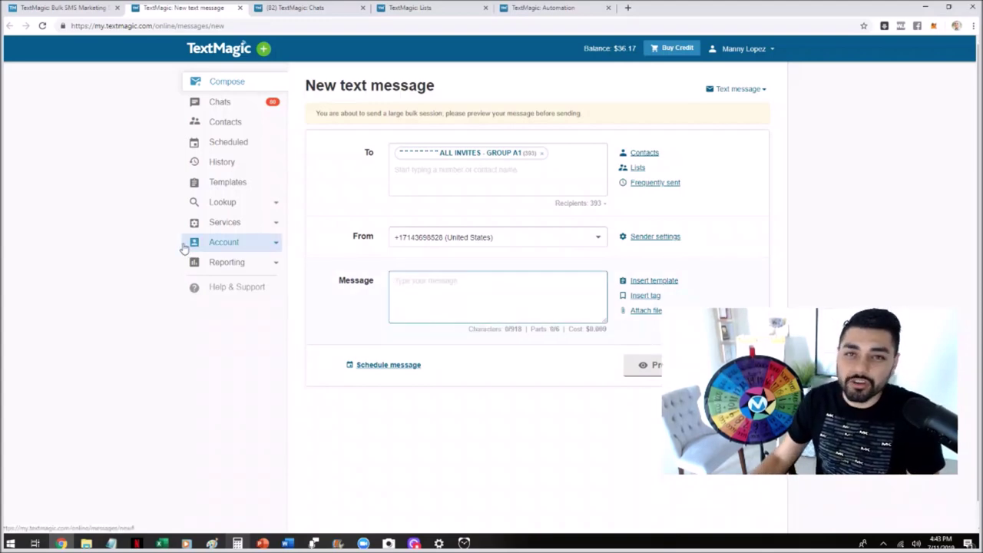
{"action": "left_click", "coordinate": [642, 298]}
{"action": "left_click", "coordinate": [649, 311]}
{"action": "type", "text": ", how is "}
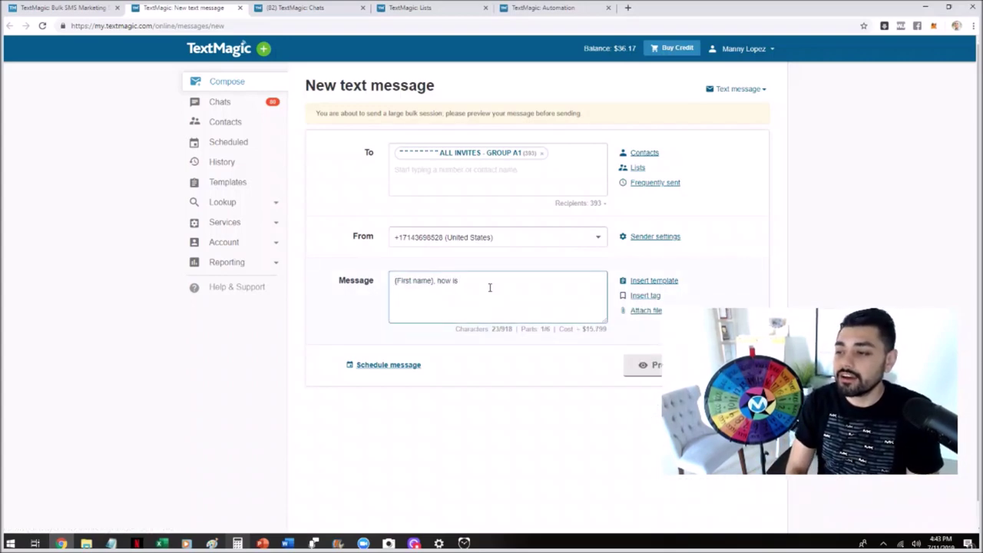
{"action": "type", "text": "your schedule looking 8/8? It's a Thursday..."}
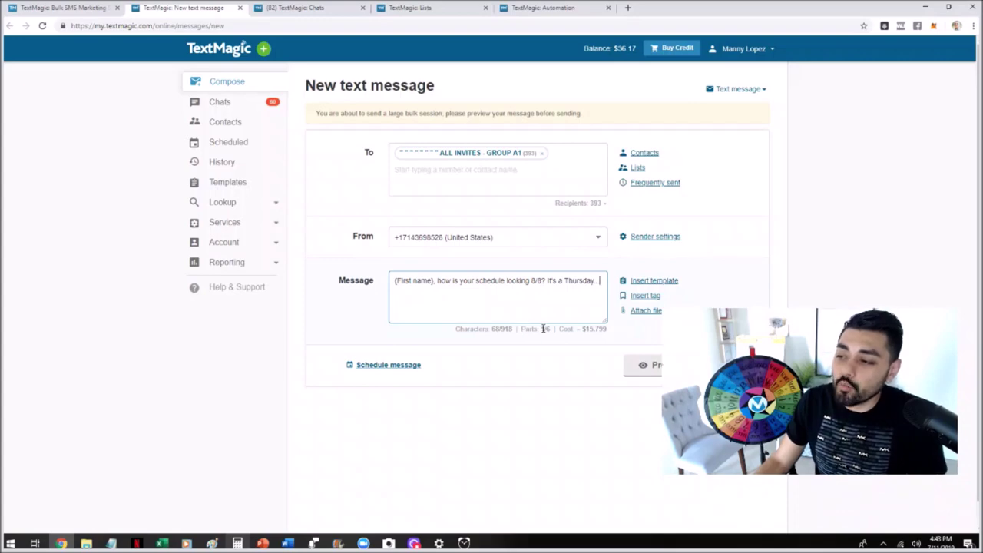
- Check the part count and delete the entire message text
{"action": "left_click", "coordinate": [543, 328]}
{"action": "left_click", "coordinate": [502, 287]}
{"action": "left_click_drag", "start_coordinate": [502, 287], "coordinate": [284, 247]}
{"action": "key", "text": "BackSpace"}
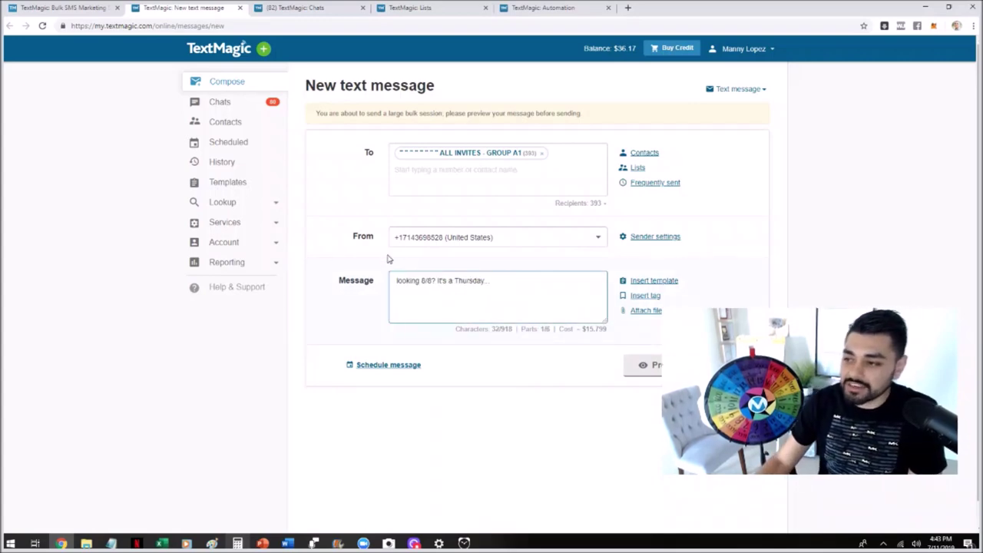
{"action": "left_click_drag", "start_coordinate": [500, 285], "coordinate": [65, 238]}
{"action": "key", "text": "BackSpace"}
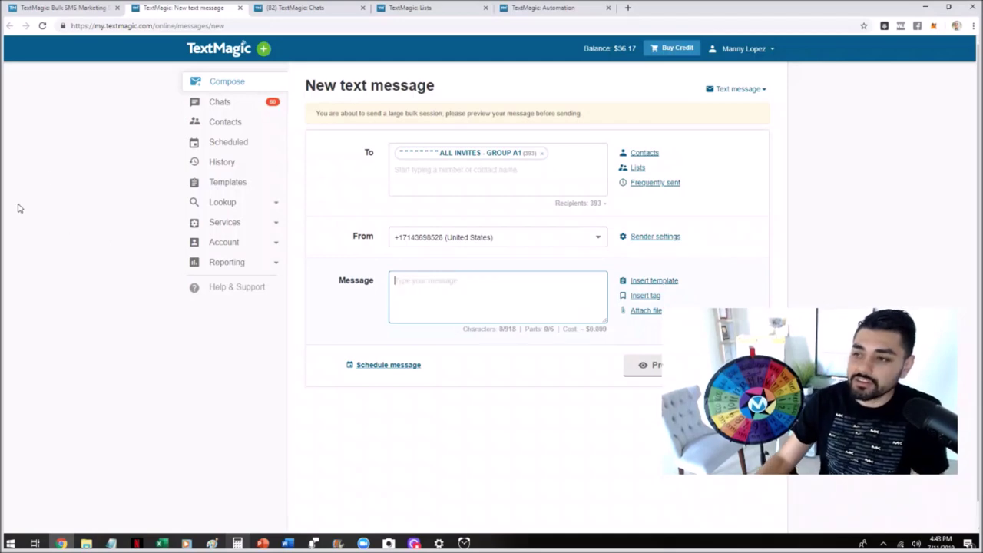
- Look over the chat conversations and examine how the contacts are organized into lists
{"action": "left_click", "coordinate": [284, 7]}
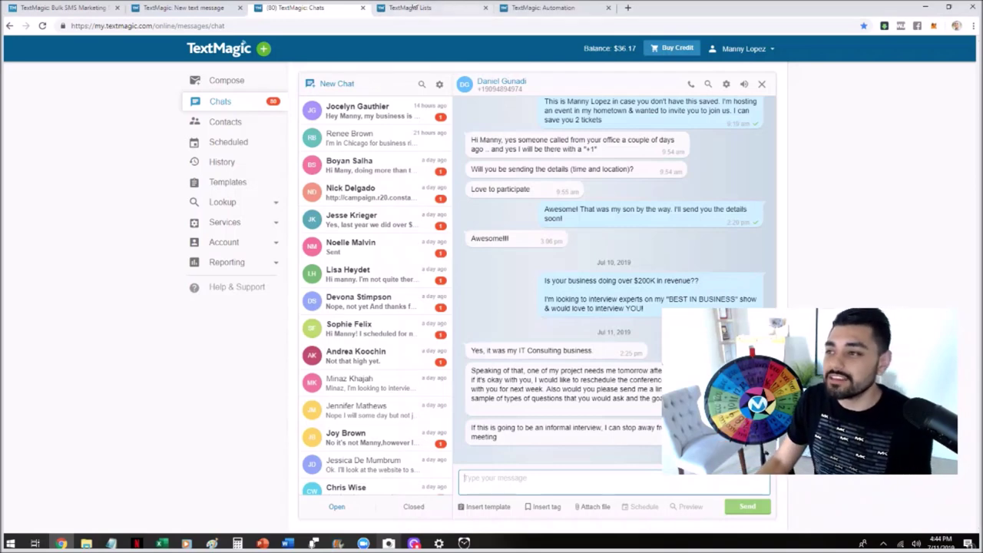
{"action": "left_click", "coordinate": [442, 11]}
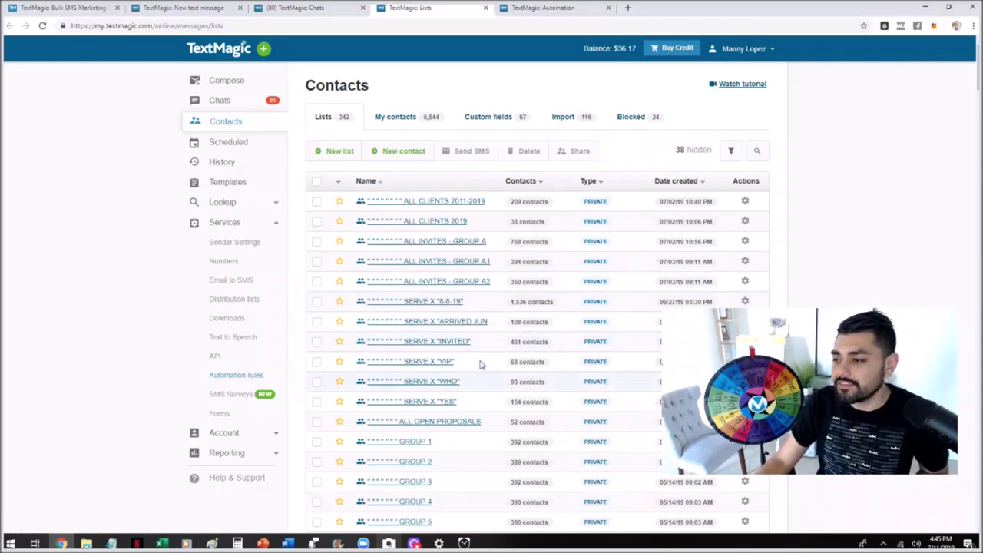
{"action": "mouse_move", "coordinate": [441, 345]}
{"action": "left_mouse_down"}
{"action": "mouse_move", "coordinate": [470, 351]}
{"action": "mouse_move", "coordinate": [423, 374]}
{"action": "mouse_move", "coordinate": [447, 427]}
{"action": "mouse_move", "coordinate": [448, 335]}
{"action": "left_mouse_up"}
{"action": "scroll", "coordinate": [449, 336], "scroll_direction": "down", "scroll_amount": 5}
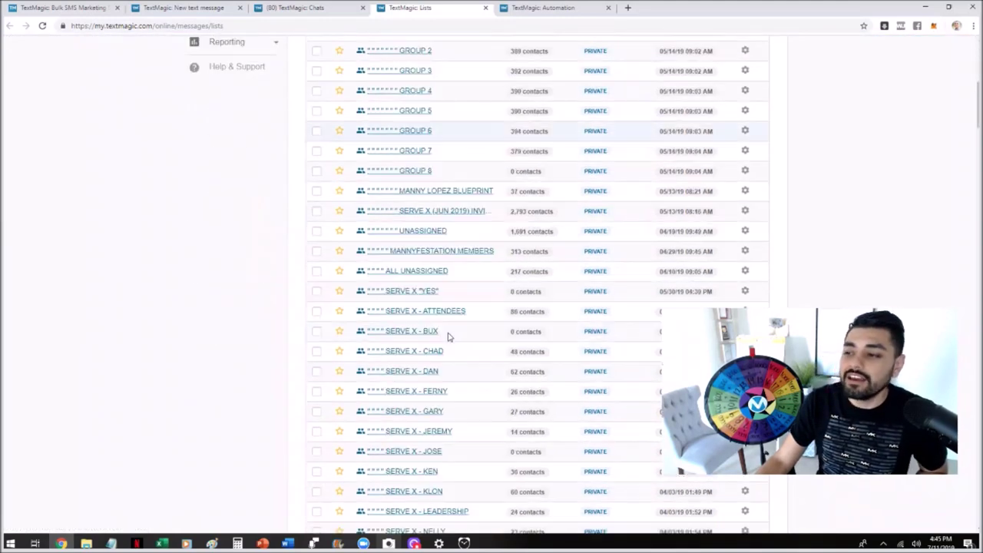
{"action": "scroll", "coordinate": [438, 307], "scroll_direction": "down", "scroll_amount": 2}
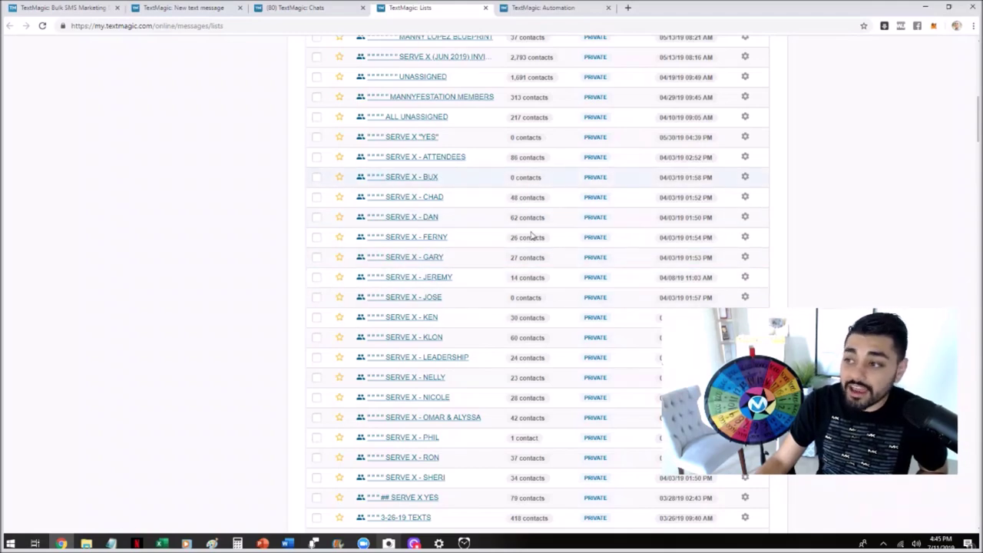
{"action": "scroll", "coordinate": [528, 430], "scroll_direction": "down", "scroll_amount": 2}
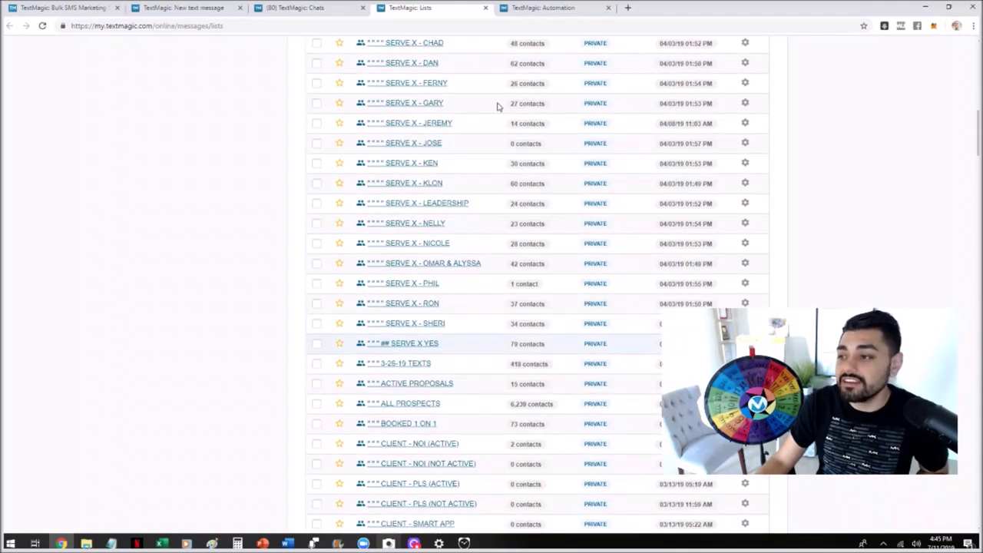
{"action": "scroll", "coordinate": [446, 307], "scroll_direction": "down", "scroll_amount": 1}
{"action": "scroll", "coordinate": [461, 288], "scroll_direction": "down", "scroll_amount": 4}
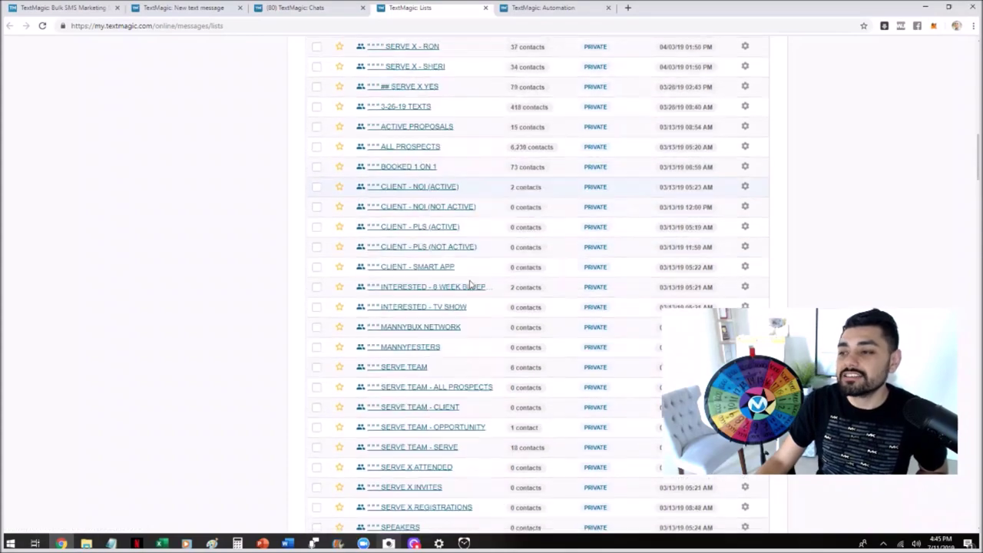
{"action": "scroll", "coordinate": [482, 274], "scroll_direction": "up", "scroll_amount": 8}
{"action": "scroll", "coordinate": [482, 275], "scroll_direction": "up", "scroll_amount": 5}
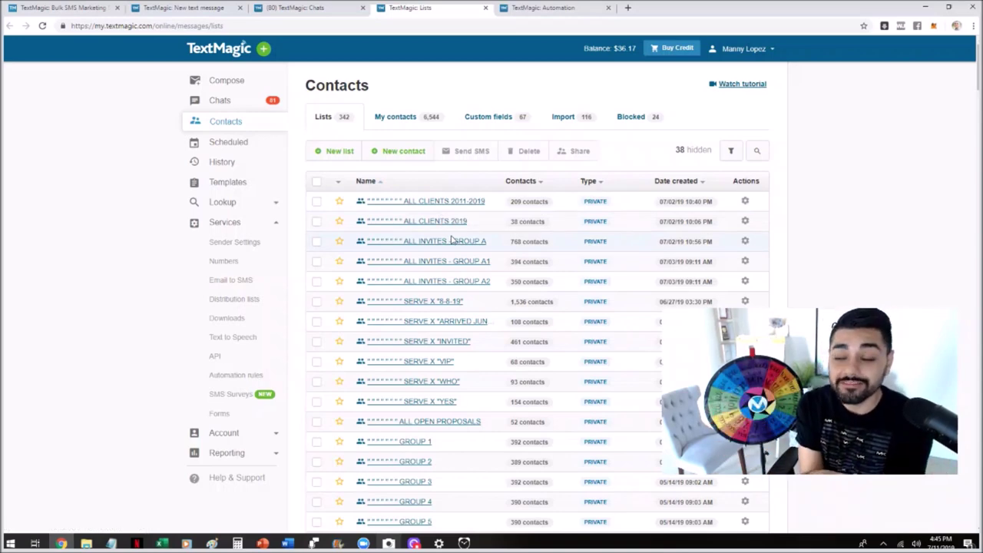
{"action": "scroll", "coordinate": [642, 318], "scroll_direction": "down", "scroll_amount": 15}
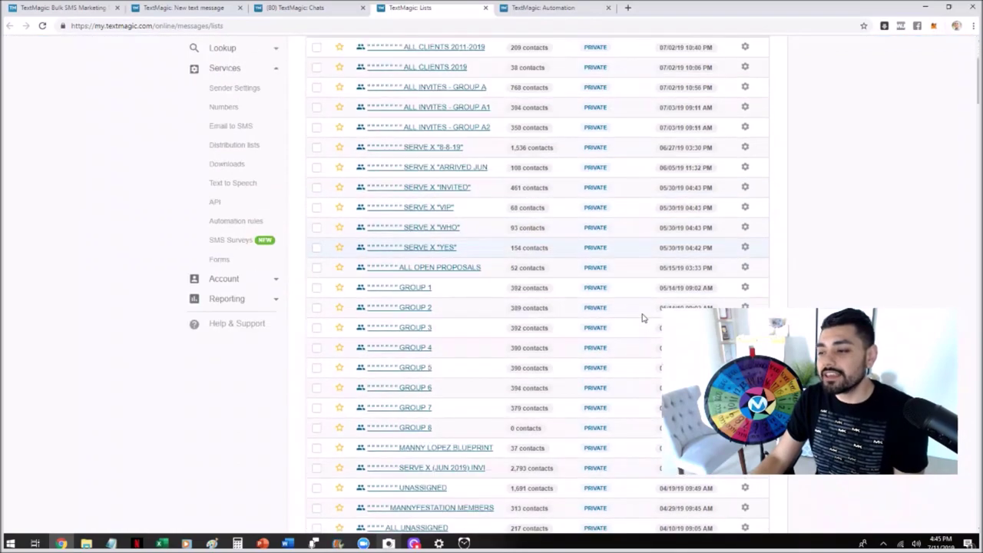
{"action": "scroll", "coordinate": [868, 261], "scroll_direction": "down", "scroll_amount": 3}
{"action": "scroll", "coordinate": [880, 257], "scroll_direction": "up", "scroll_amount": 4}
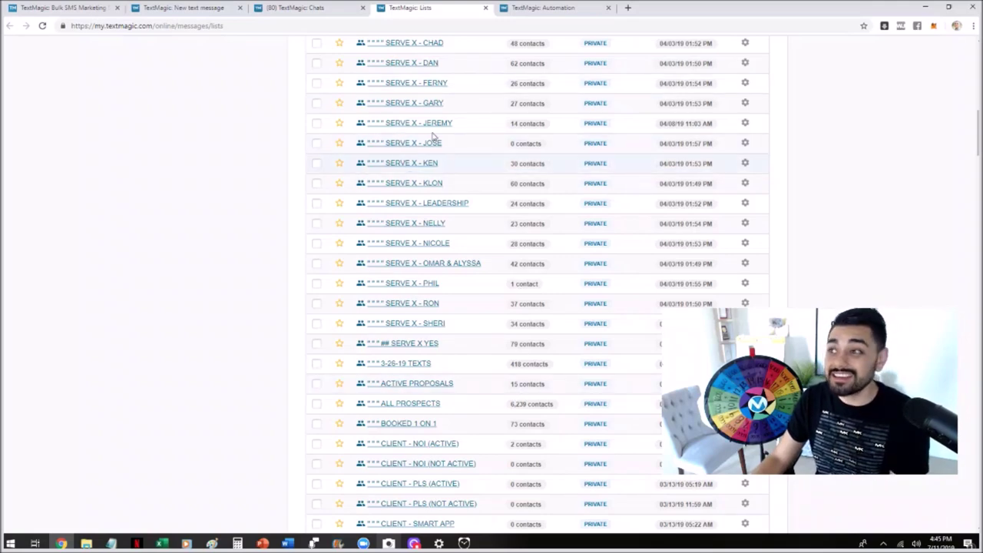
{"action": "scroll", "coordinate": [488, 197], "scroll_direction": "up", "scroll_amount": 1}
{"action": "scroll", "coordinate": [489, 195], "scroll_direction": "up", "scroll_amount": 1}
{"action": "scroll", "coordinate": [488, 198], "scroll_direction": "down", "scroll_amount": 2}
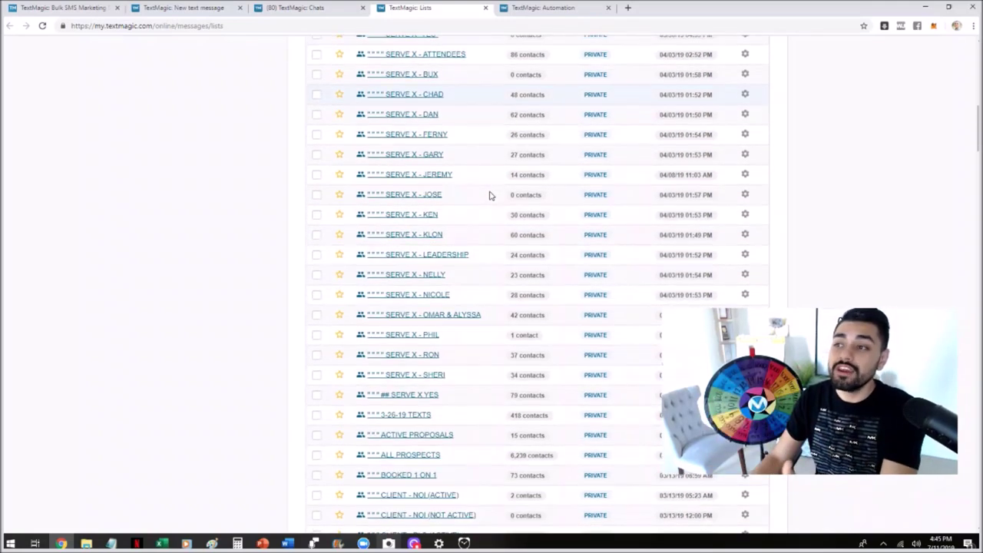
{"action": "scroll", "coordinate": [486, 201], "scroll_direction": "up", "scroll_amount": 1}
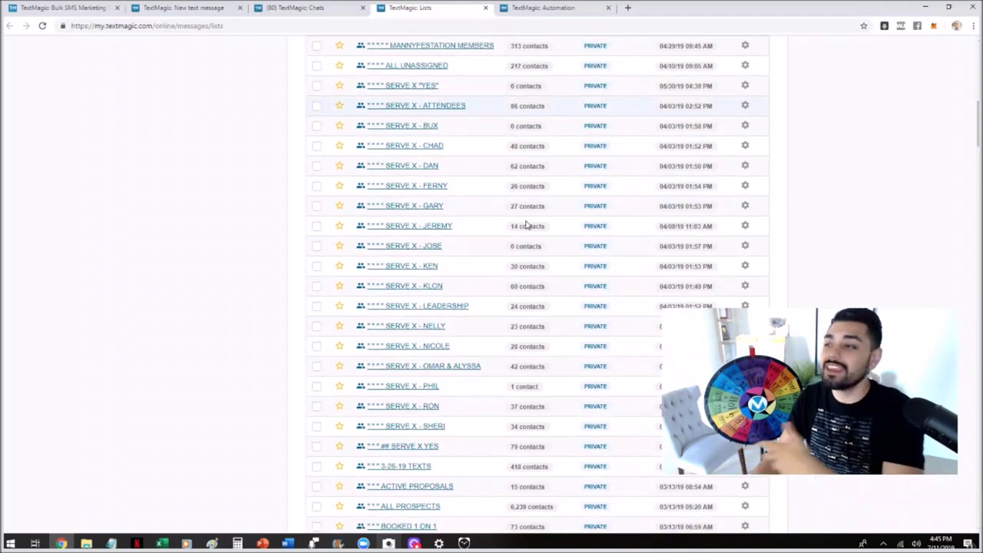
{"action": "scroll", "coordinate": [527, 223], "scroll_direction": "up", "scroll_amount": 10}
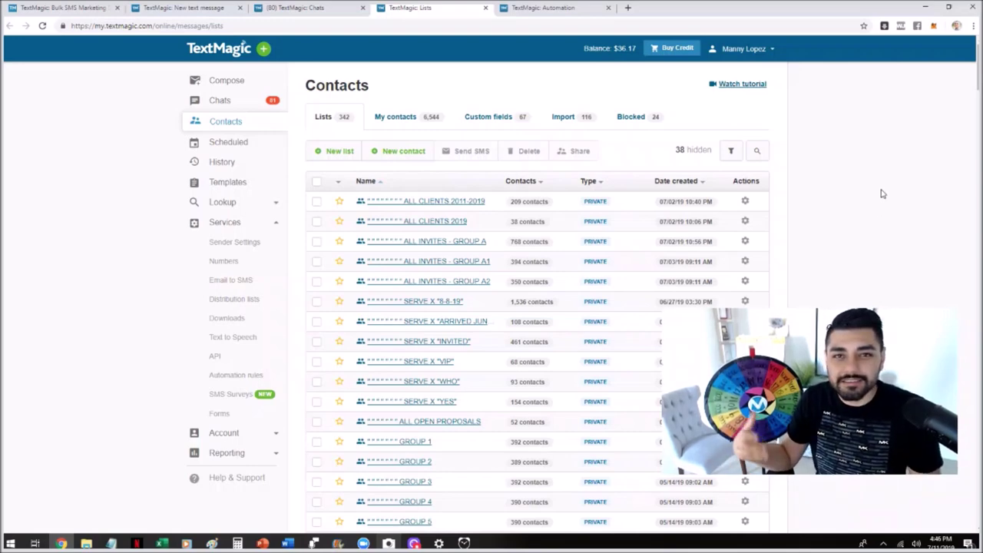
- Open the contact profile from the current chat, examine its lists and custom fields, and close the profile
{"action": "left_click", "coordinate": [309, 10]}
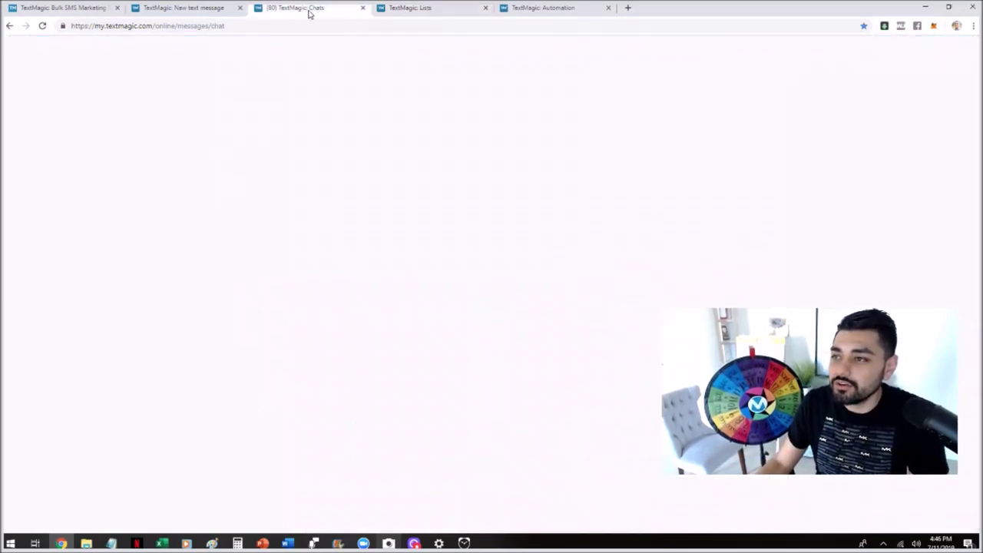
{"action": "left_click", "coordinate": [506, 83]}
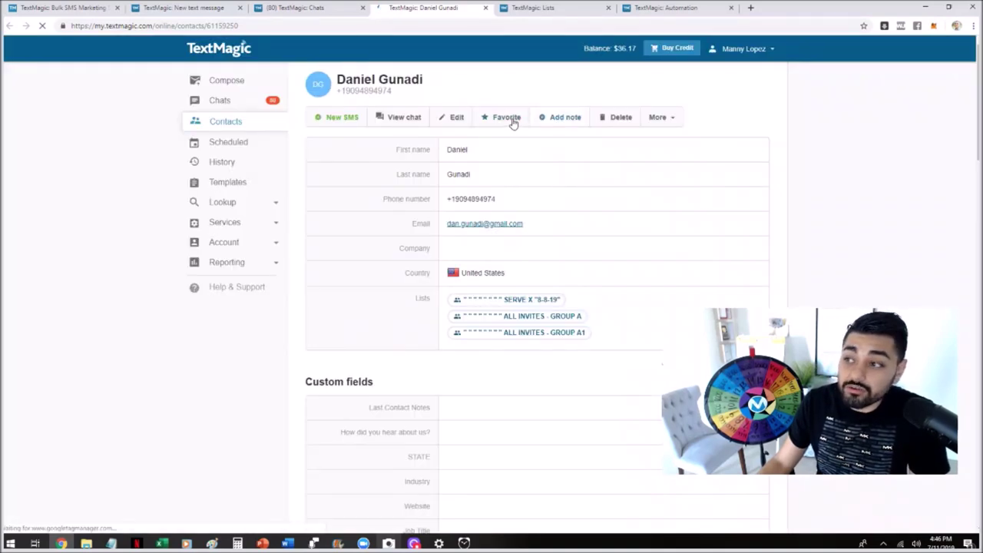
{"action": "scroll", "coordinate": [379, 270], "scroll_direction": "down", "scroll_amount": 3}
{"action": "scroll", "coordinate": [368, 211], "scroll_direction": "down", "scroll_amount": 1}
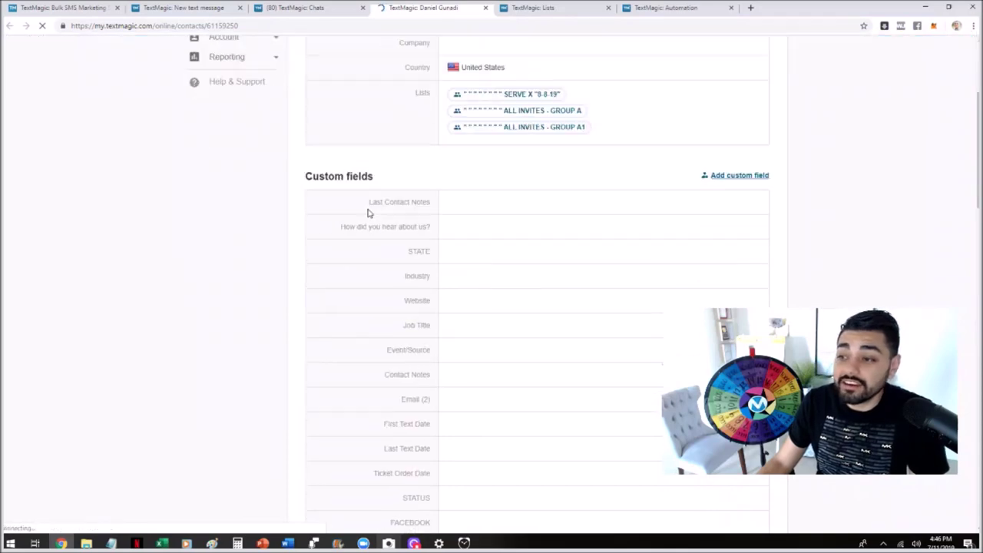
{"action": "scroll", "coordinate": [463, 274], "scroll_direction": "down", "scroll_amount": 5}
{"action": "scroll", "coordinate": [472, 275], "scroll_direction": "down", "scroll_amount": 15}
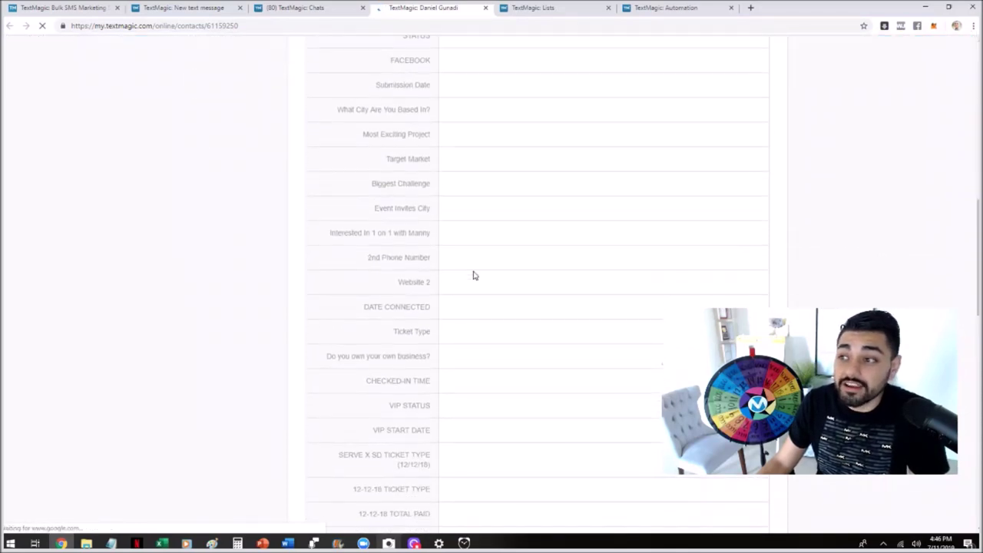
{"action": "scroll", "coordinate": [473, 275], "scroll_direction": "down", "scroll_amount": 2}
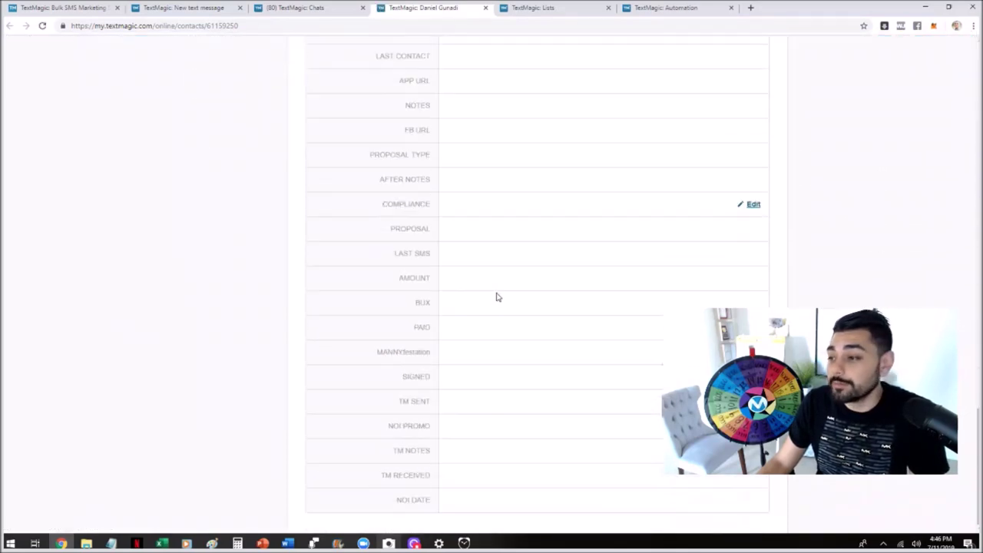
{"action": "scroll", "coordinate": [513, 336], "scroll_direction": "down", "scroll_amount": 8}
{"action": "scroll", "coordinate": [513, 338], "scroll_direction": "up", "scroll_amount": 10}
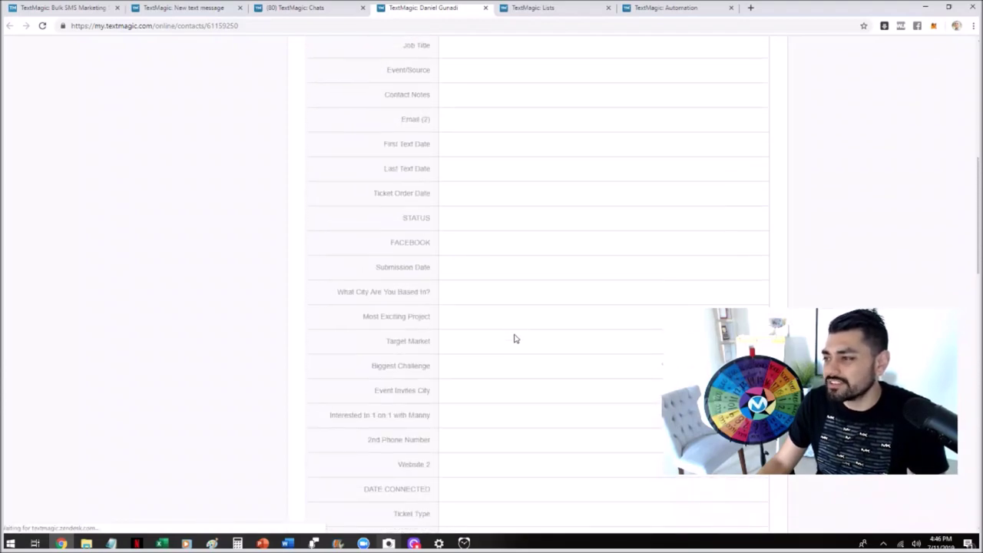
{"action": "scroll", "coordinate": [514, 337], "scroll_direction": "down", "scroll_amount": 3}
{"action": "scroll", "coordinate": [513, 339], "scroll_direction": "down", "scroll_amount": 20}
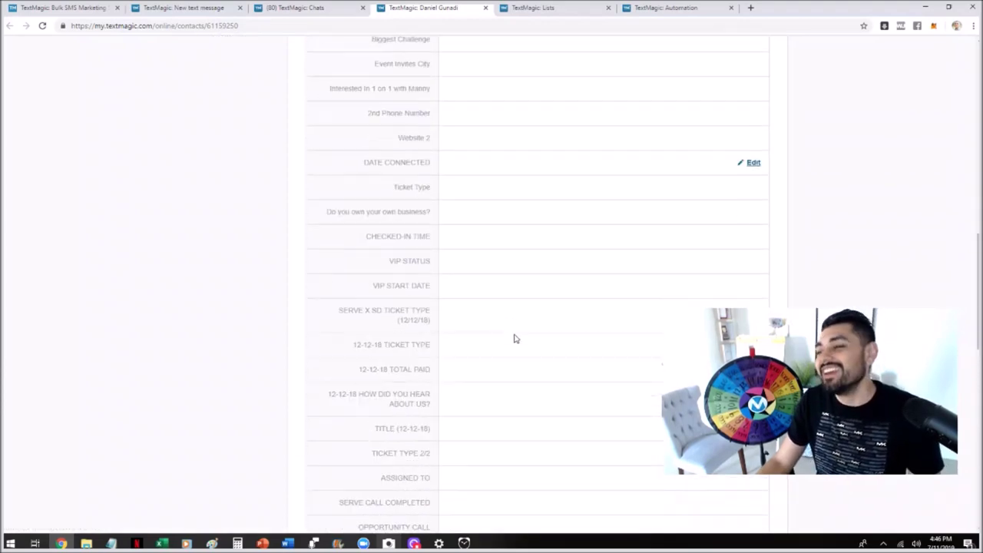
{"action": "scroll", "coordinate": [449, 454], "scroll_direction": "up", "scroll_amount": 15}
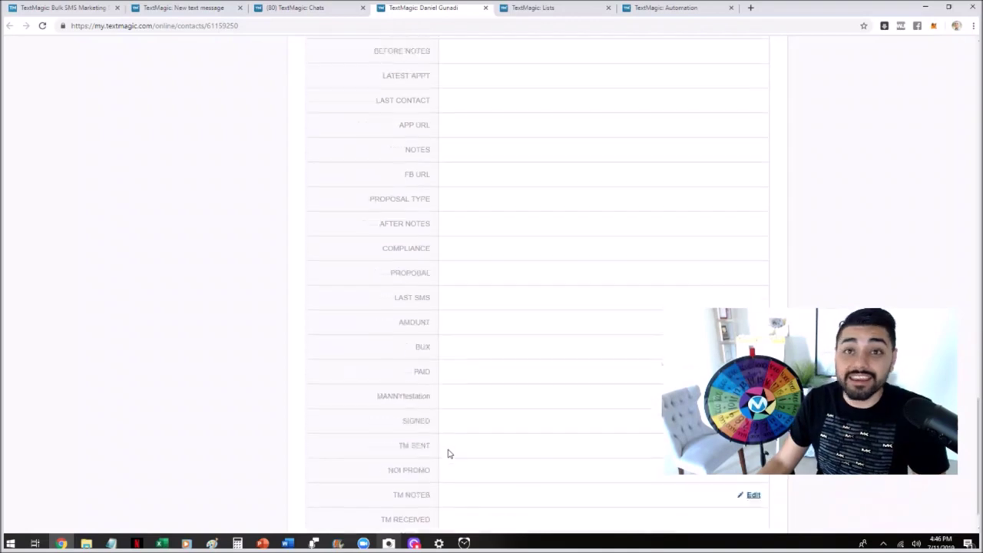
{"action": "scroll", "coordinate": [449, 454], "scroll_direction": "up", "scroll_amount": 8}
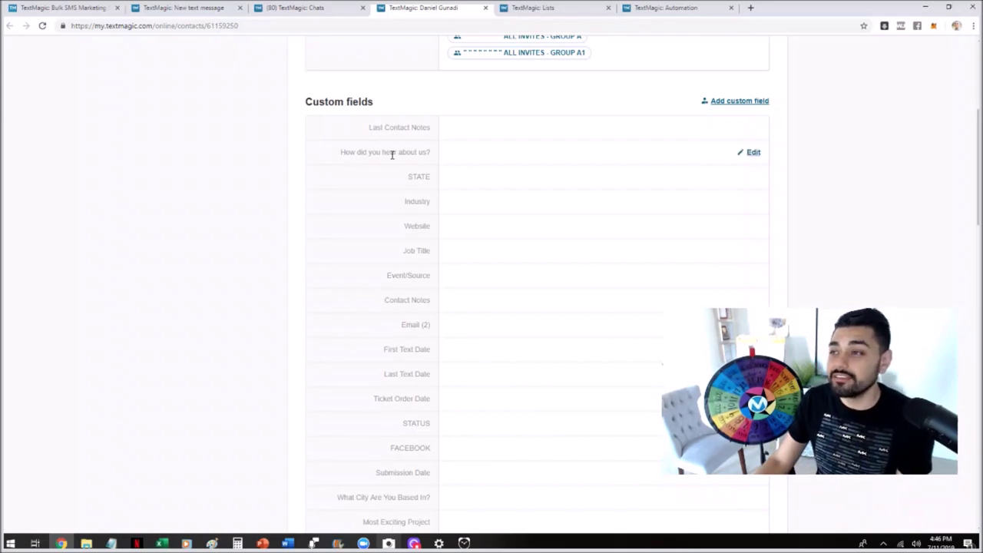
{"action": "left_click", "coordinate": [486, 7]}
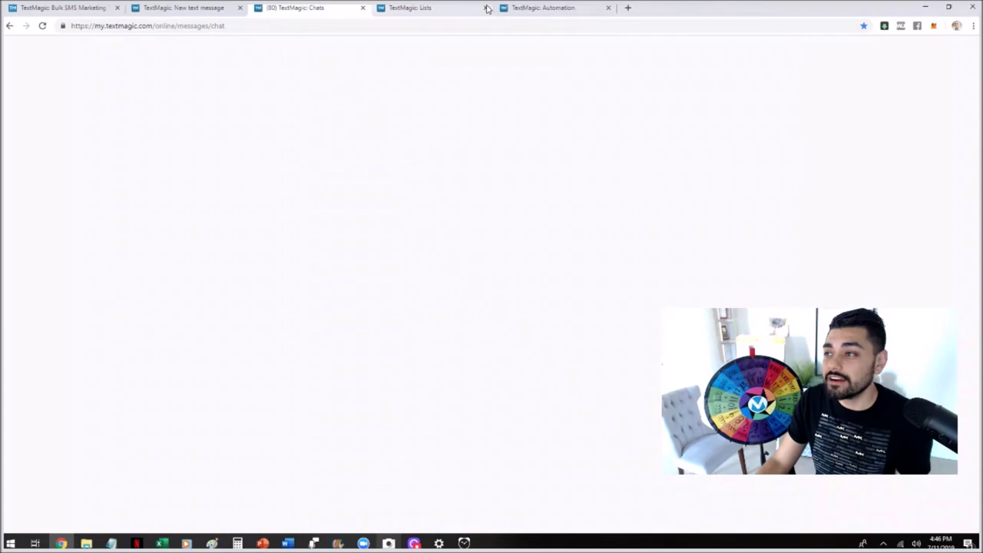
- Return to the contact lists, view the options for adding a new contact, and close them without adding anyone
{"action": "left_click", "coordinate": [437, 14]}
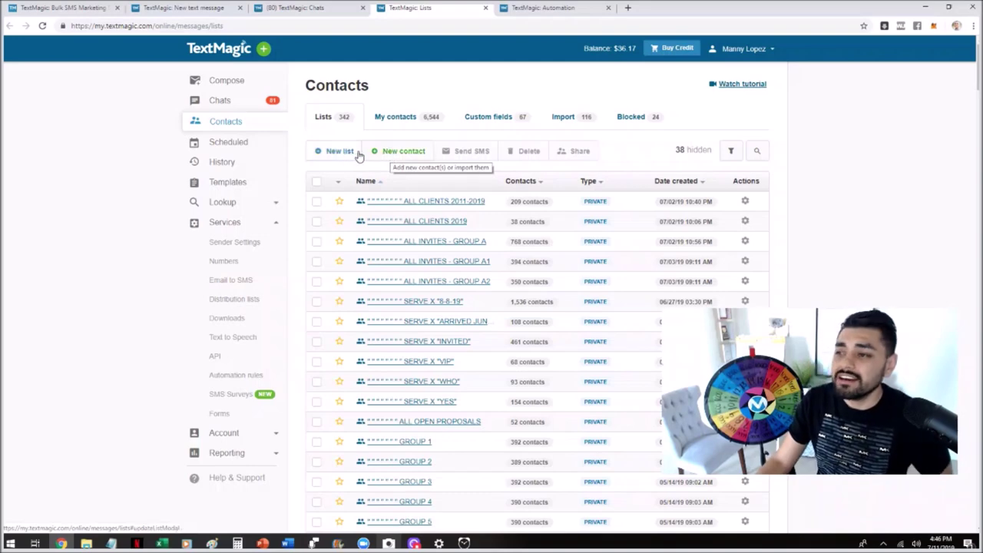
{"action": "left_click", "coordinate": [399, 152]}
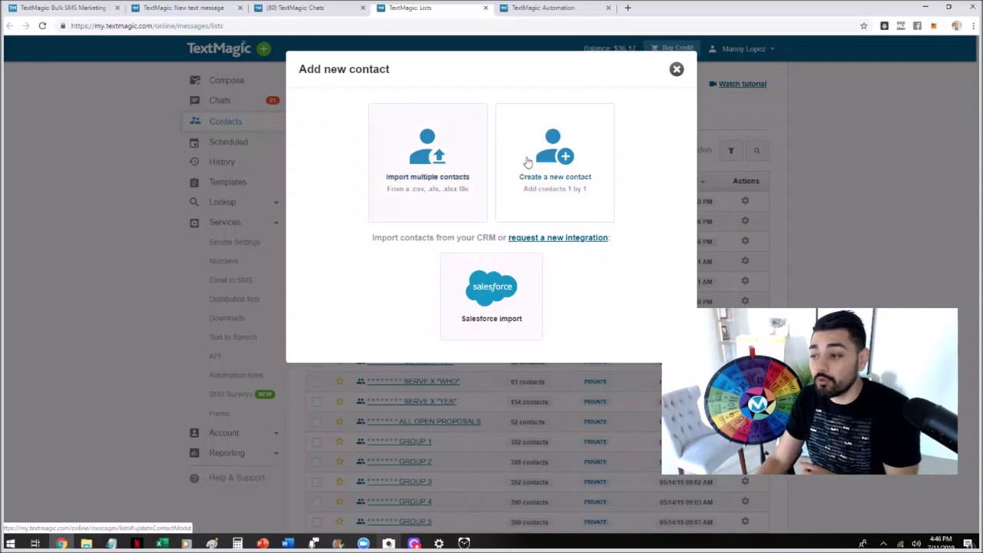
{"action": "left_click", "coordinate": [676, 70]}
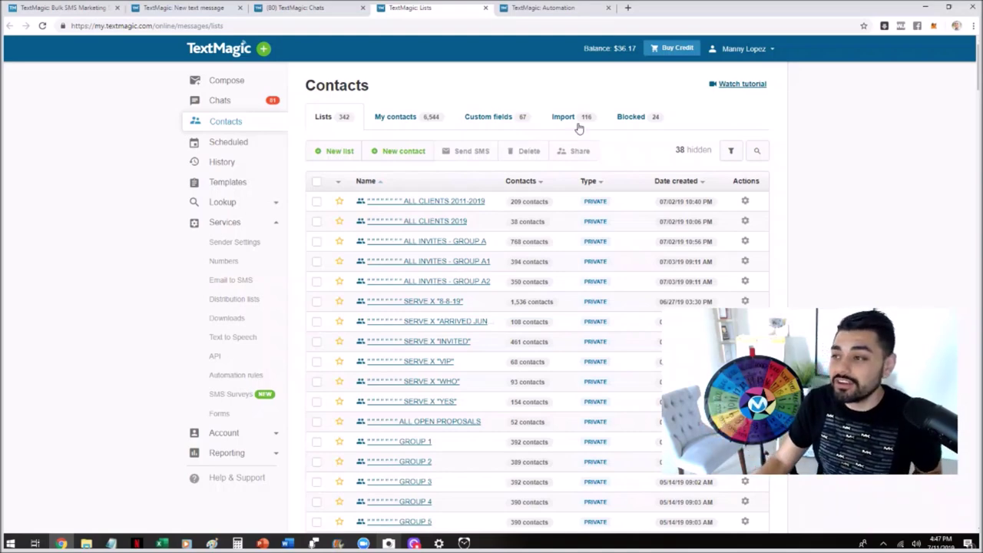
- Look over the automation rules with their keywords, auto-responder types and statuses
{"action": "left_click", "coordinate": [560, 9]}
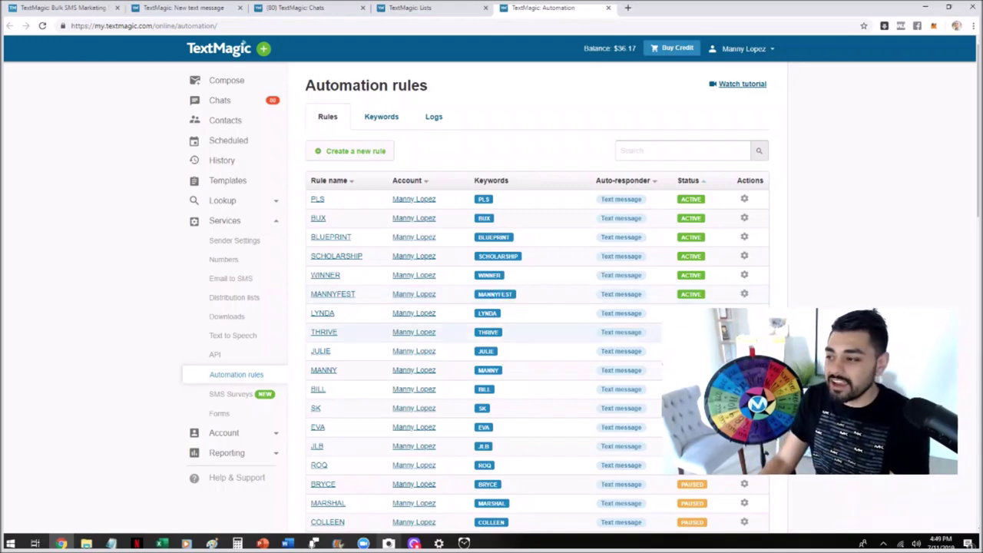
{"action": "scroll", "coordinate": [626, 364], "scroll_direction": "down", "scroll_amount": 3}
{"action": "scroll", "coordinate": [626, 364], "scroll_direction": "up", "scroll_amount": 3}
{"action": "scroll", "coordinate": [626, 365], "scroll_direction": "down", "scroll_amount": 2}
{"action": "scroll", "coordinate": [509, 362], "scroll_direction": "up", "scroll_amount": 2}
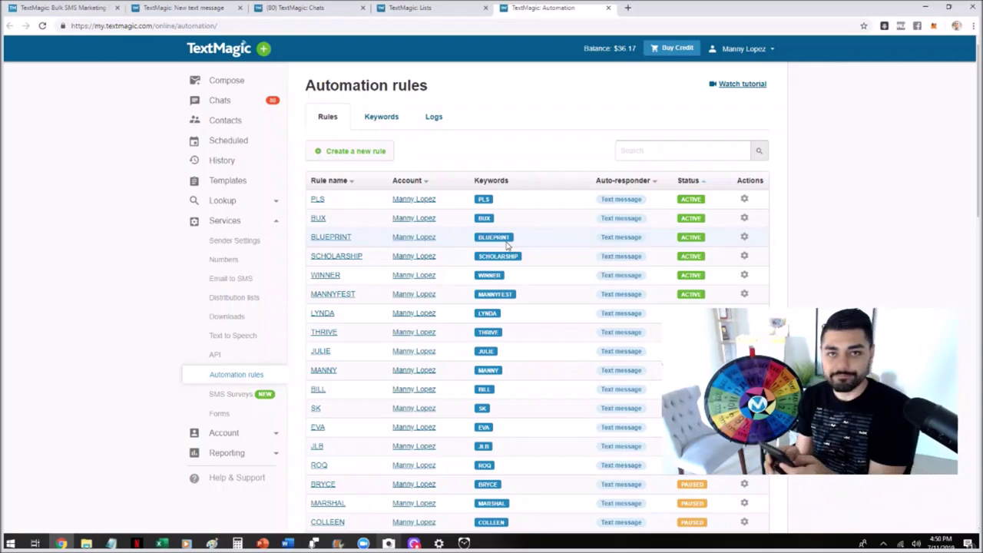
- Open the BLUEPRINT automation rule for editing in a separate browser tab and accept its existing rule filters
{"action": "middle_click", "coordinate": [338, 244]}
{"action": "left_click", "coordinate": [676, 7]}
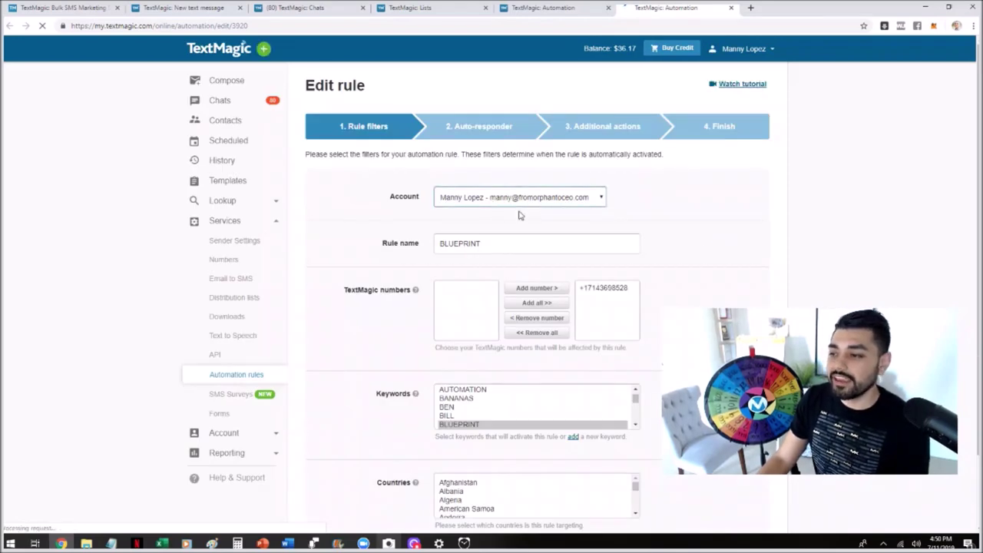
{"action": "scroll", "coordinate": [472, 216], "scroll_direction": "down", "scroll_amount": 1}
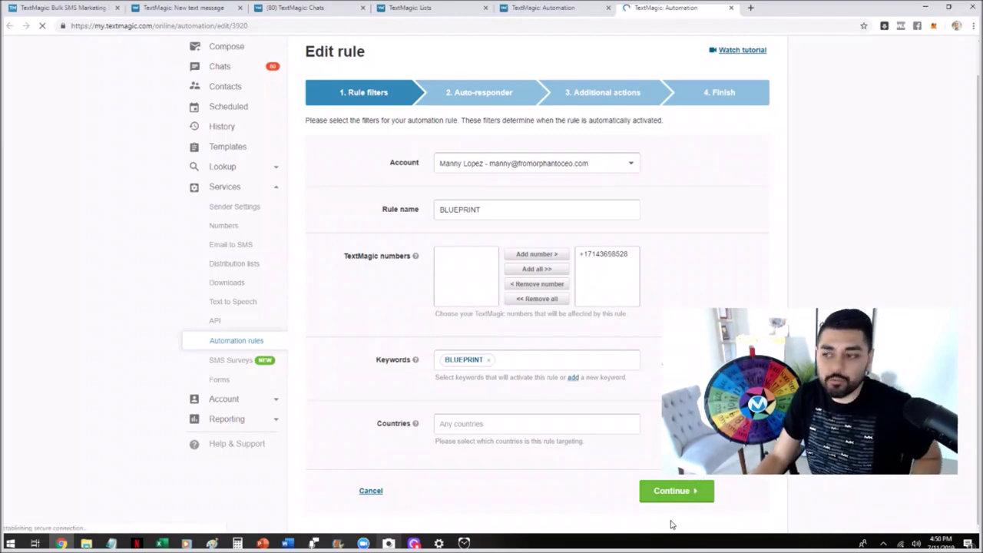
{"action": "left_click", "coordinate": [688, 491]}
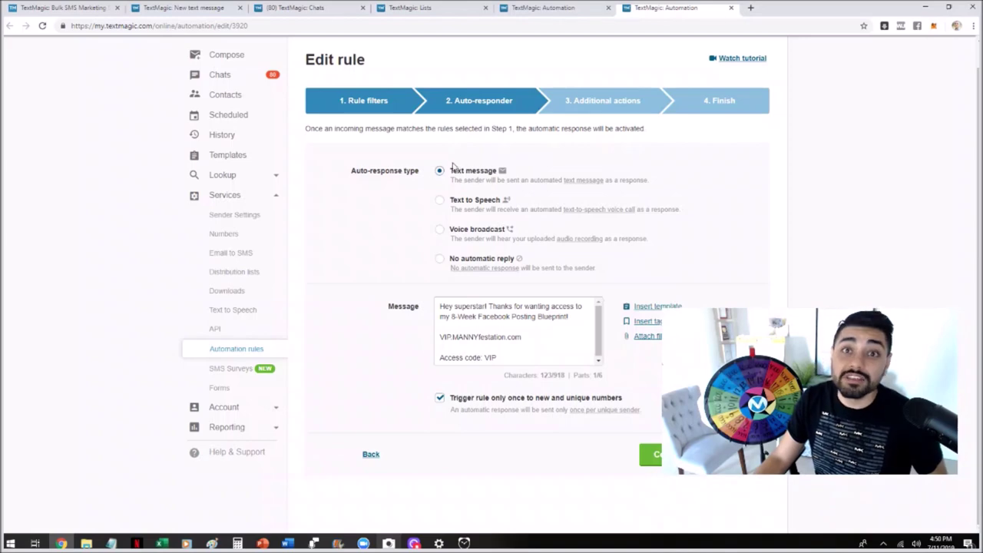
- Review the wording of the rule's text-message auto-response and proceed to the additional actions
{"action": "left_click", "coordinate": [479, 323]}
{"action": "left_click_drag", "start_coordinate": [440, 306], "coordinate": [579, 316]}
{"action": "left_click", "coordinate": [569, 317]}
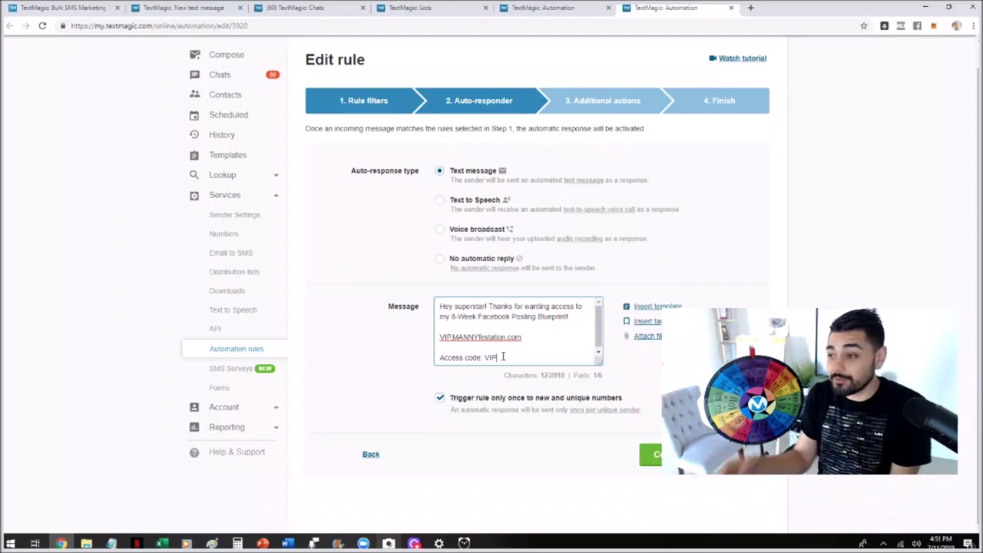
{"action": "left_click", "coordinate": [650, 454]}
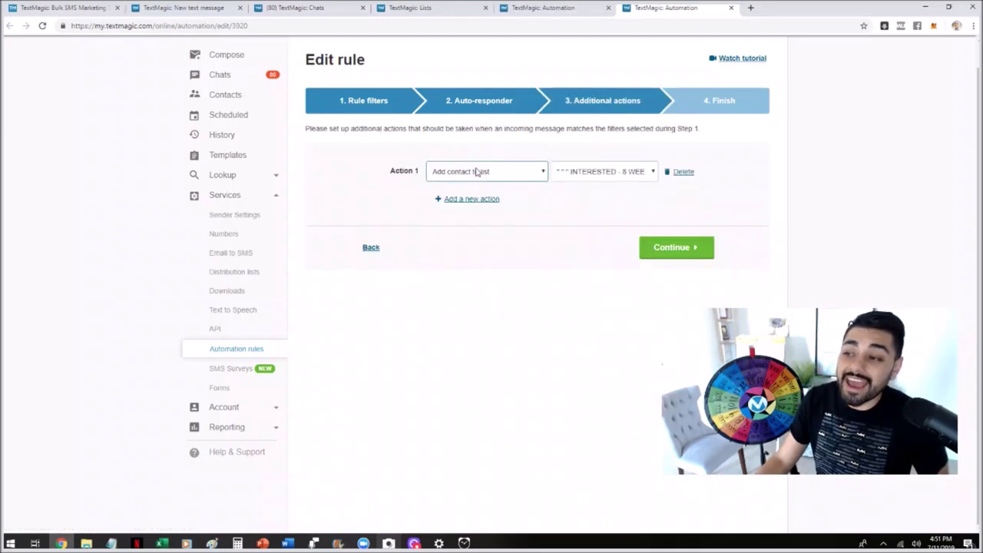
- Choose the INTERESTED - 8 WEEK BLUEPRINT list for the rule's add-contact action and finish setting up the rule
{"action": "left_click", "coordinate": [622, 175]}
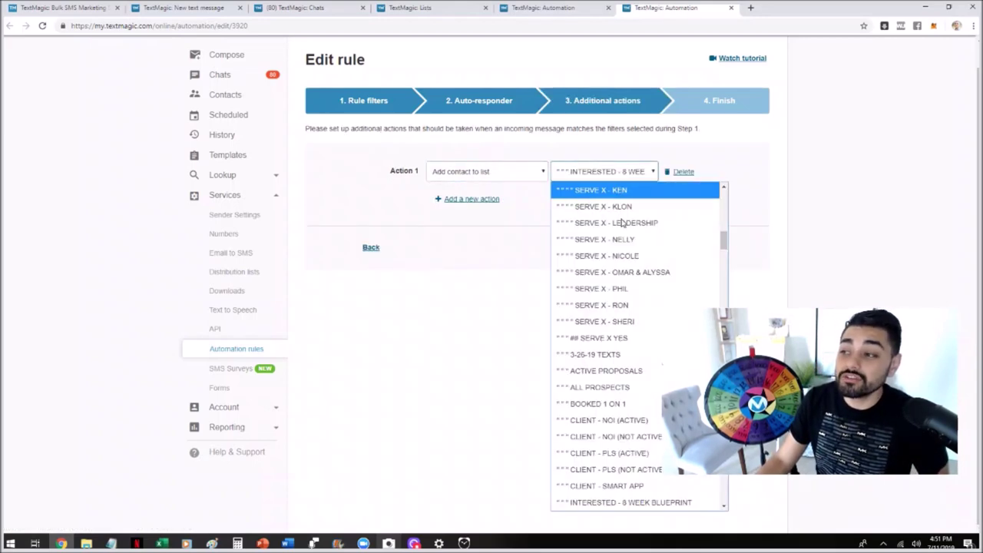
{"action": "left_click", "coordinate": [625, 503]}
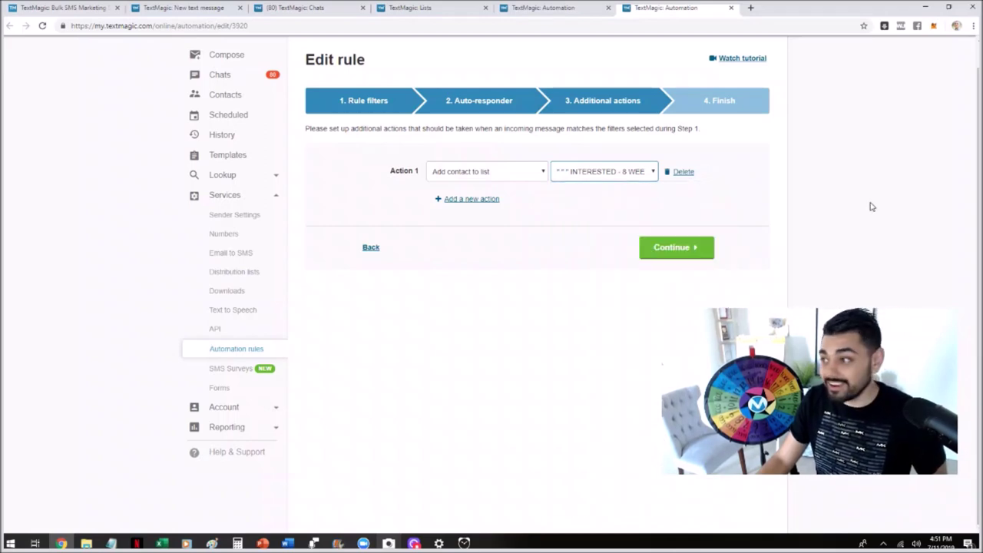
{"action": "left_click", "coordinate": [693, 248]}
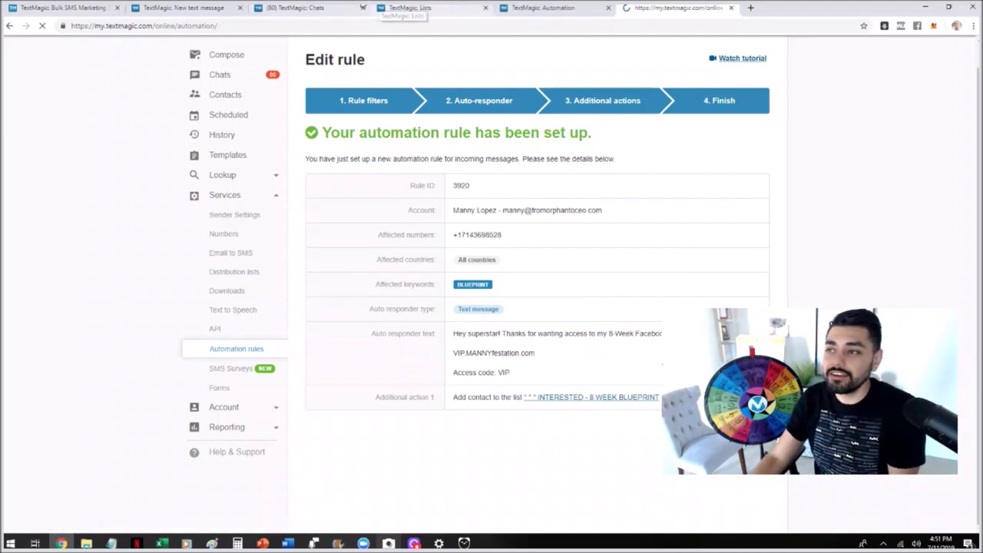
- Return to the new text message and remove the ALL INVITES - GROUP A1 list from its recipients
{"action": "left_click", "coordinate": [349, 7]}
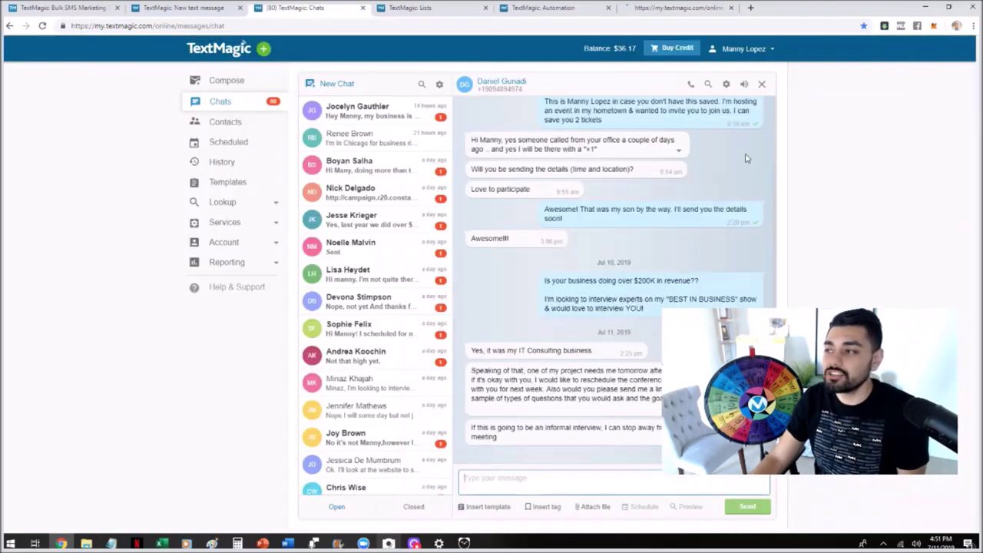
{"action": "left_click", "coordinate": [184, 8]}
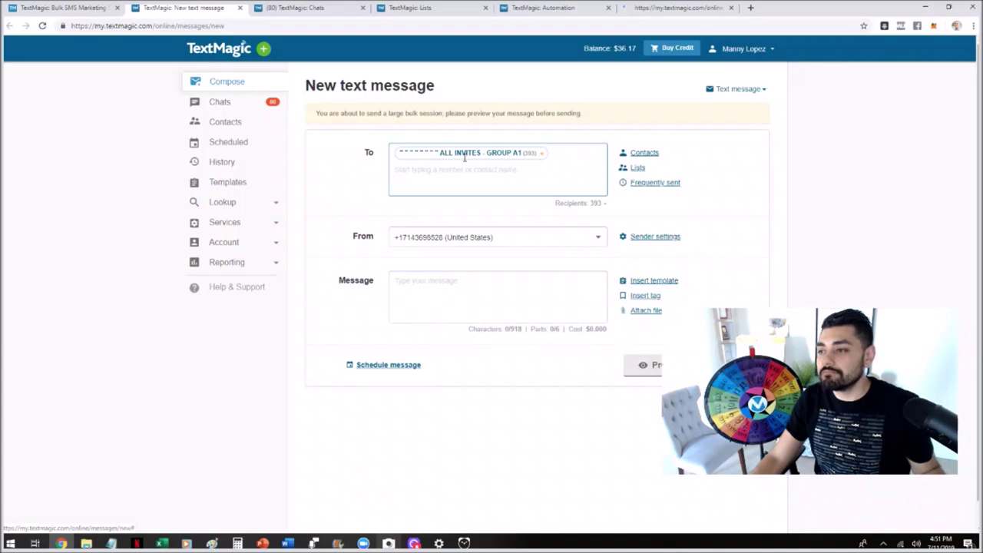
{"action": "left_click", "coordinate": [541, 152]}
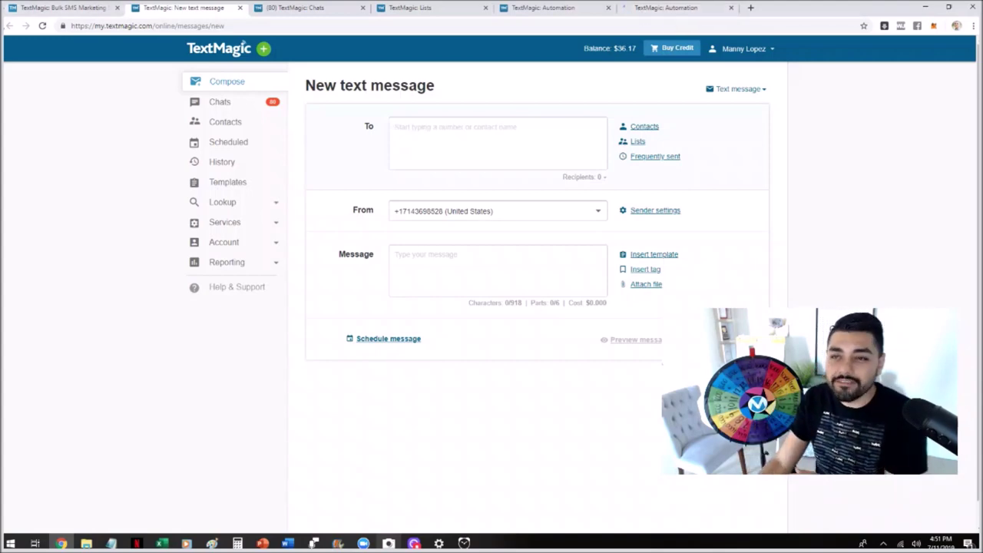
- Open imannyfest.com in a new browser tab
{"action": "left_click", "coordinate": [639, 13]}
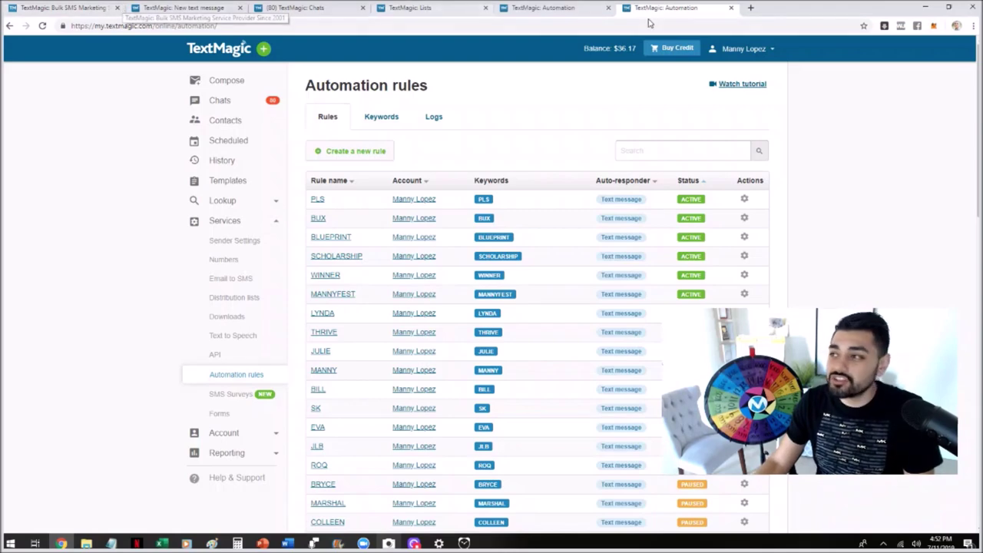
{"action": "left_click", "coordinate": [751, 9]}
{"action": "type", "text": "imann"}
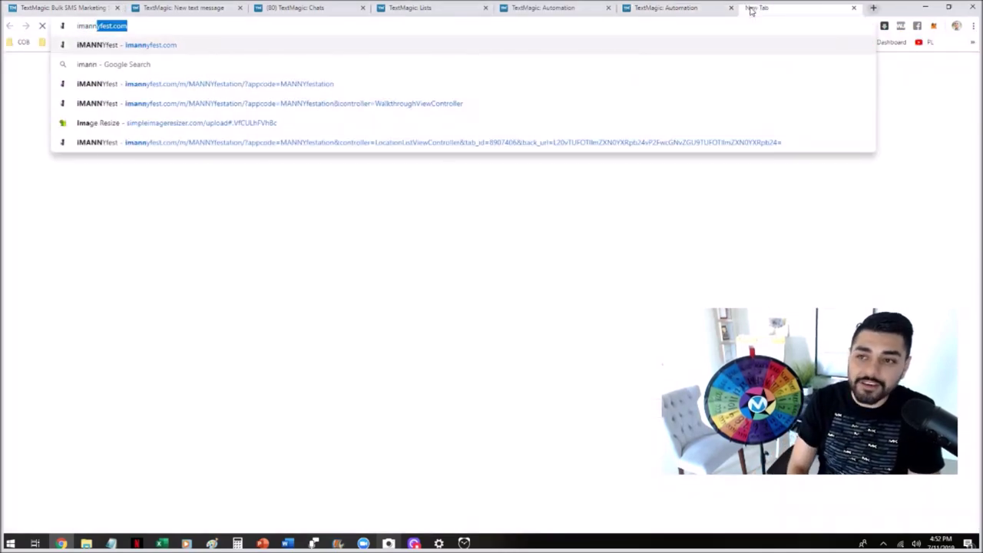
{"action": "key", "text": "Return"}
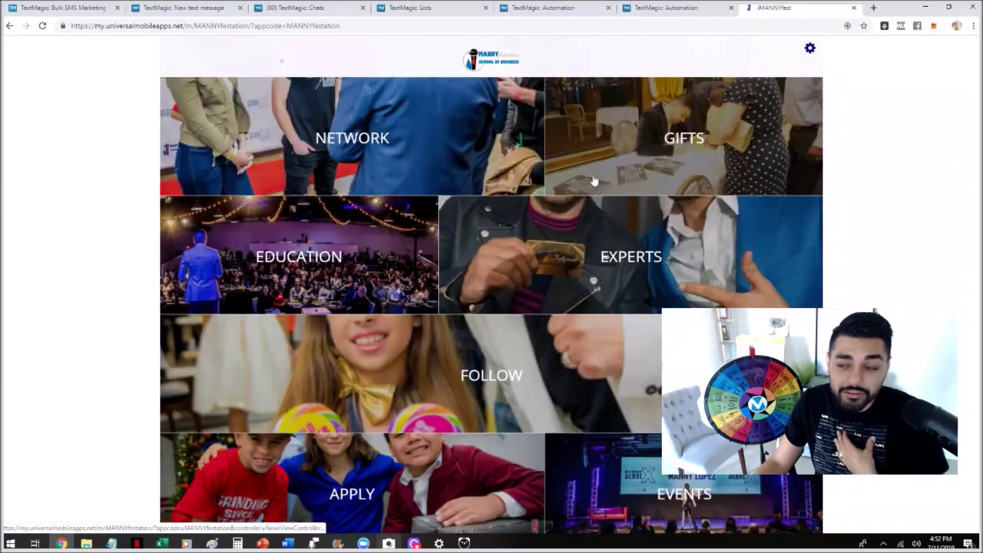
- Open the Gifts section of the site and look through the offered items
{"action": "left_click", "coordinate": [708, 139]}
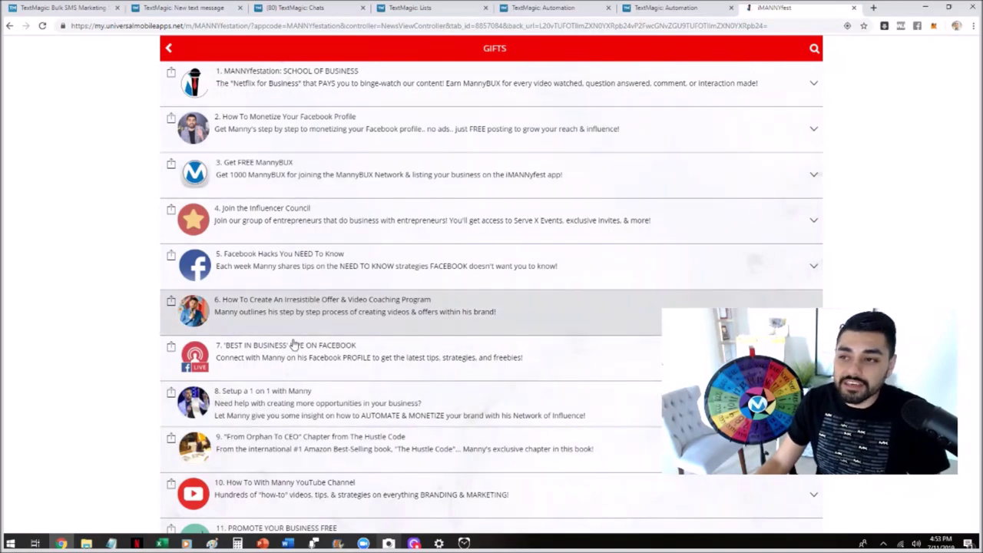
{"action": "scroll", "coordinate": [351, 384], "scroll_direction": "down", "scroll_amount": 4}
{"action": "scroll", "coordinate": [354, 359], "scroll_direction": "up", "scroll_amount": 5}
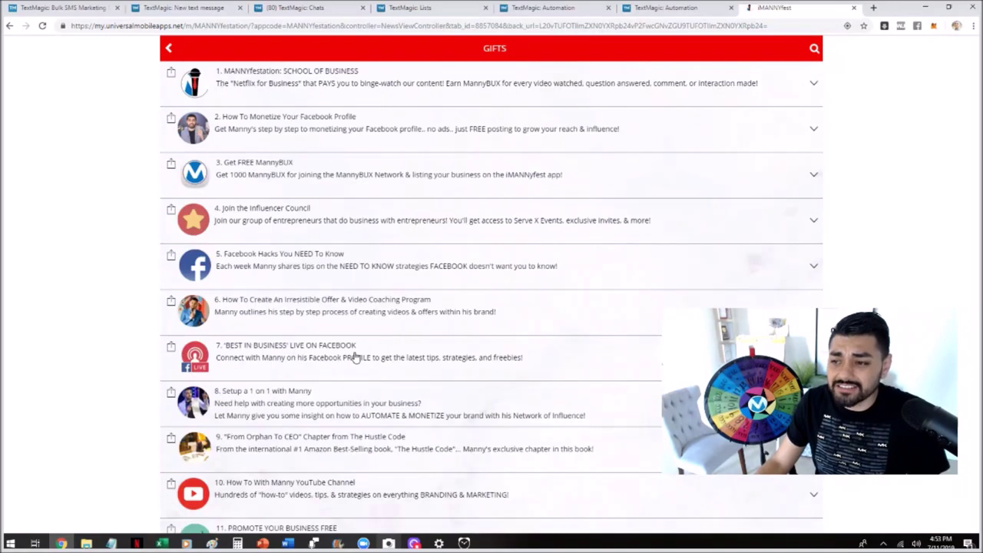
{"action": "scroll", "coordinate": [355, 360], "scroll_direction": "down", "scroll_amount": 3}
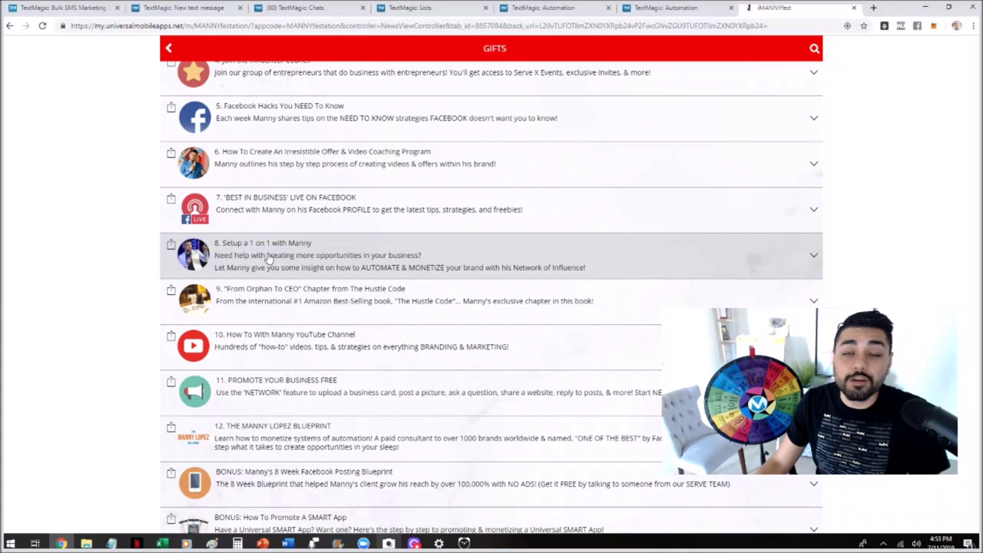
- Open the 1 on 1 booking entry, examine the available appointment times for two consecutive weeks, and go back to the gifts
{"action": "left_click", "coordinate": [268, 258]}
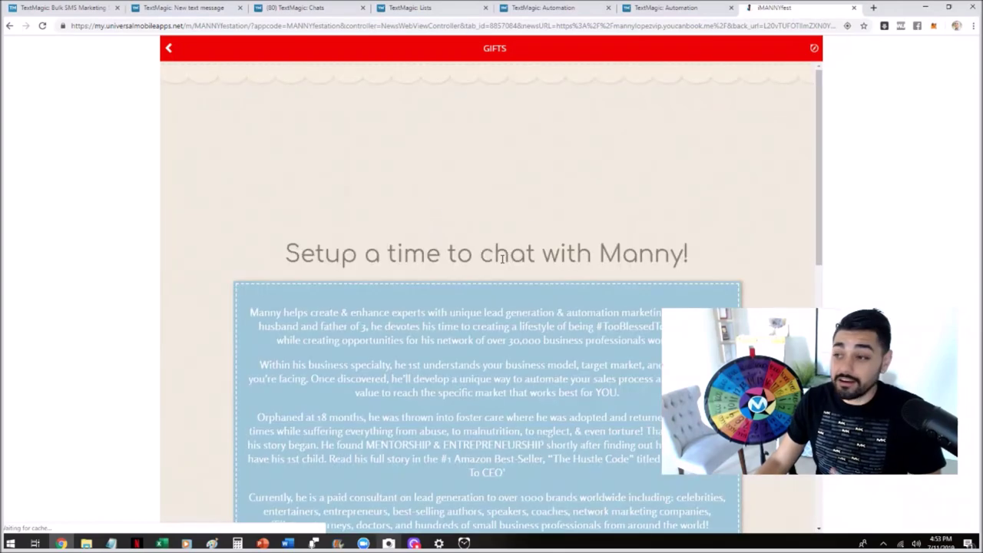
{"action": "scroll", "coordinate": [503, 263], "scroll_direction": "down", "scroll_amount": 7}
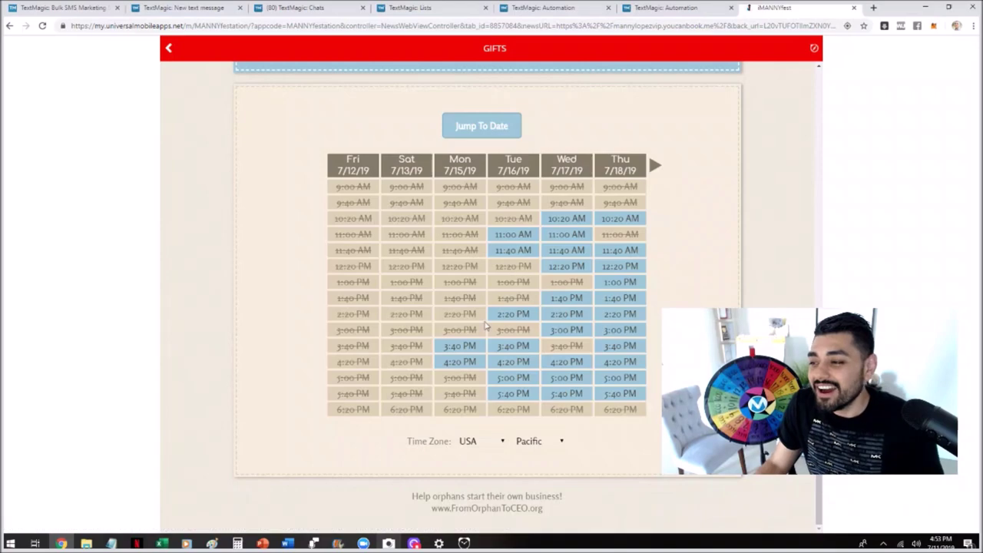
{"action": "left_click", "coordinate": [653, 168]}
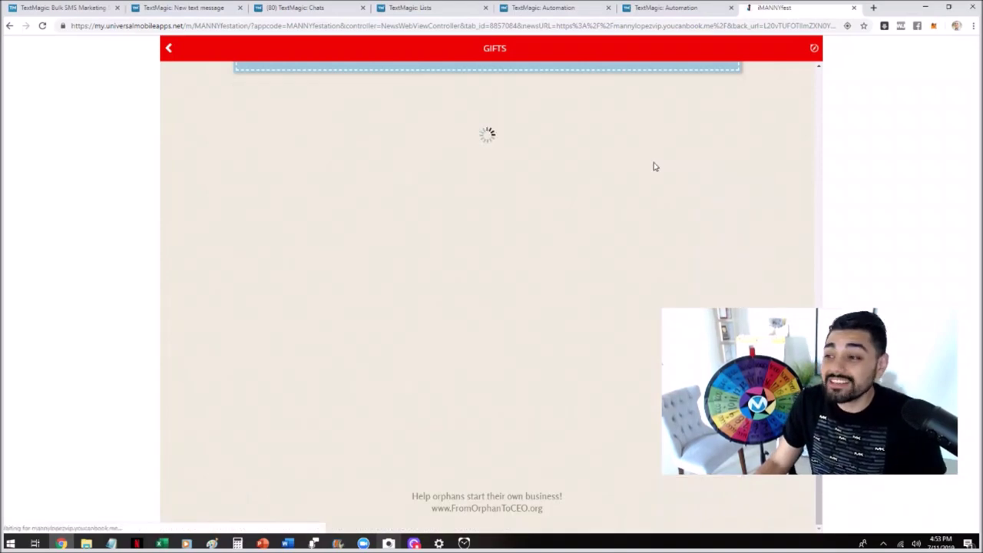
{"action": "scroll", "coordinate": [291, 270], "scroll_direction": "down", "scroll_amount": 10}
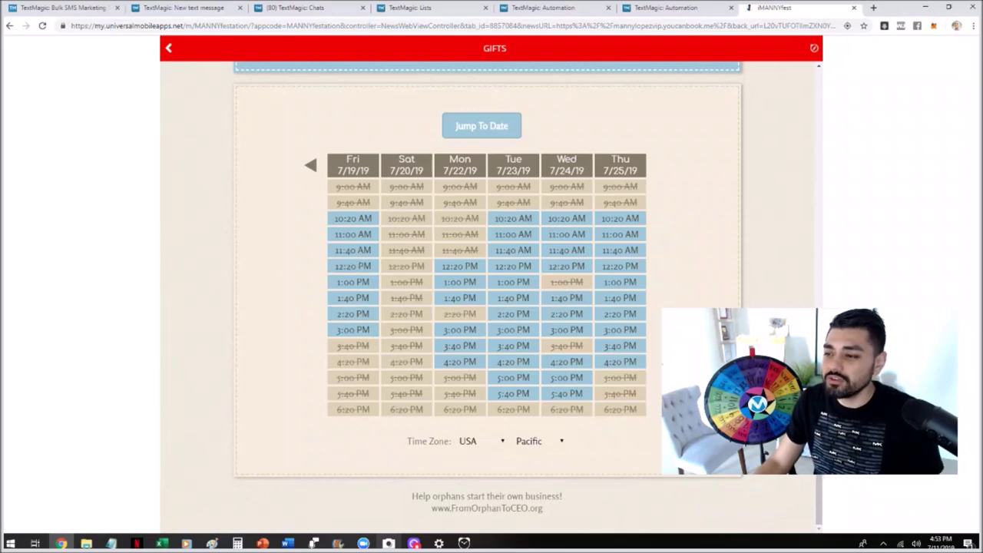
{"action": "scroll", "coordinate": [579, 140], "scroll_direction": "up", "scroll_amount": 10}
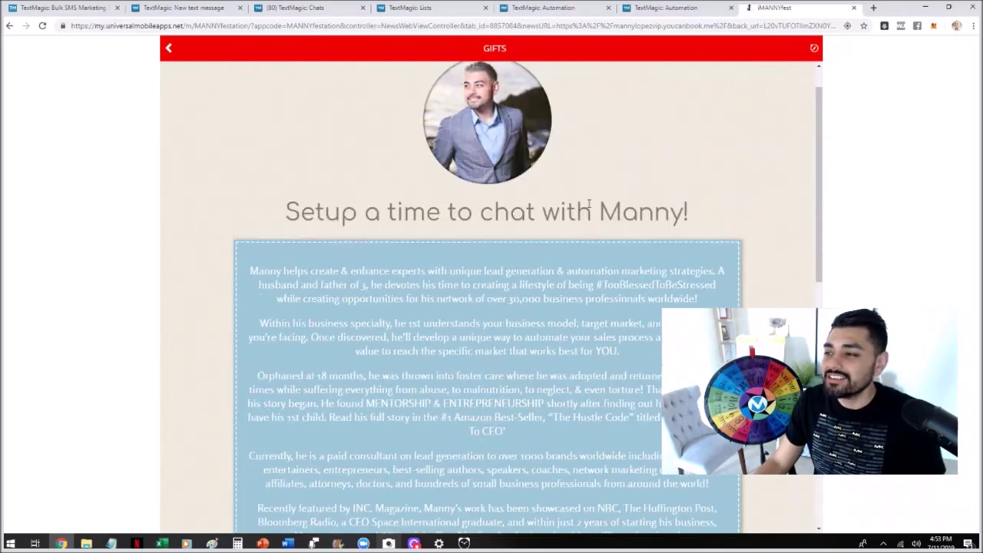
{"action": "left_click", "coordinate": [170, 48]}
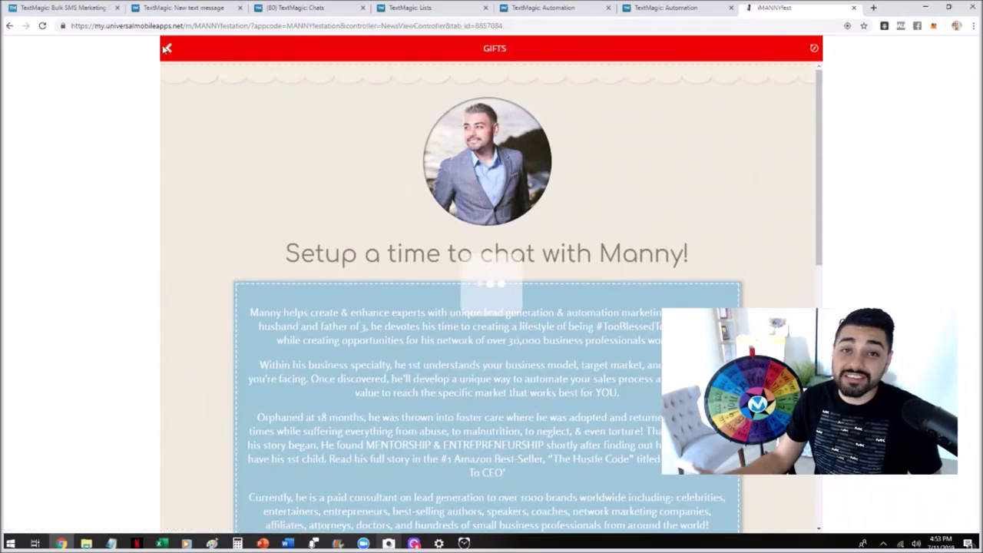